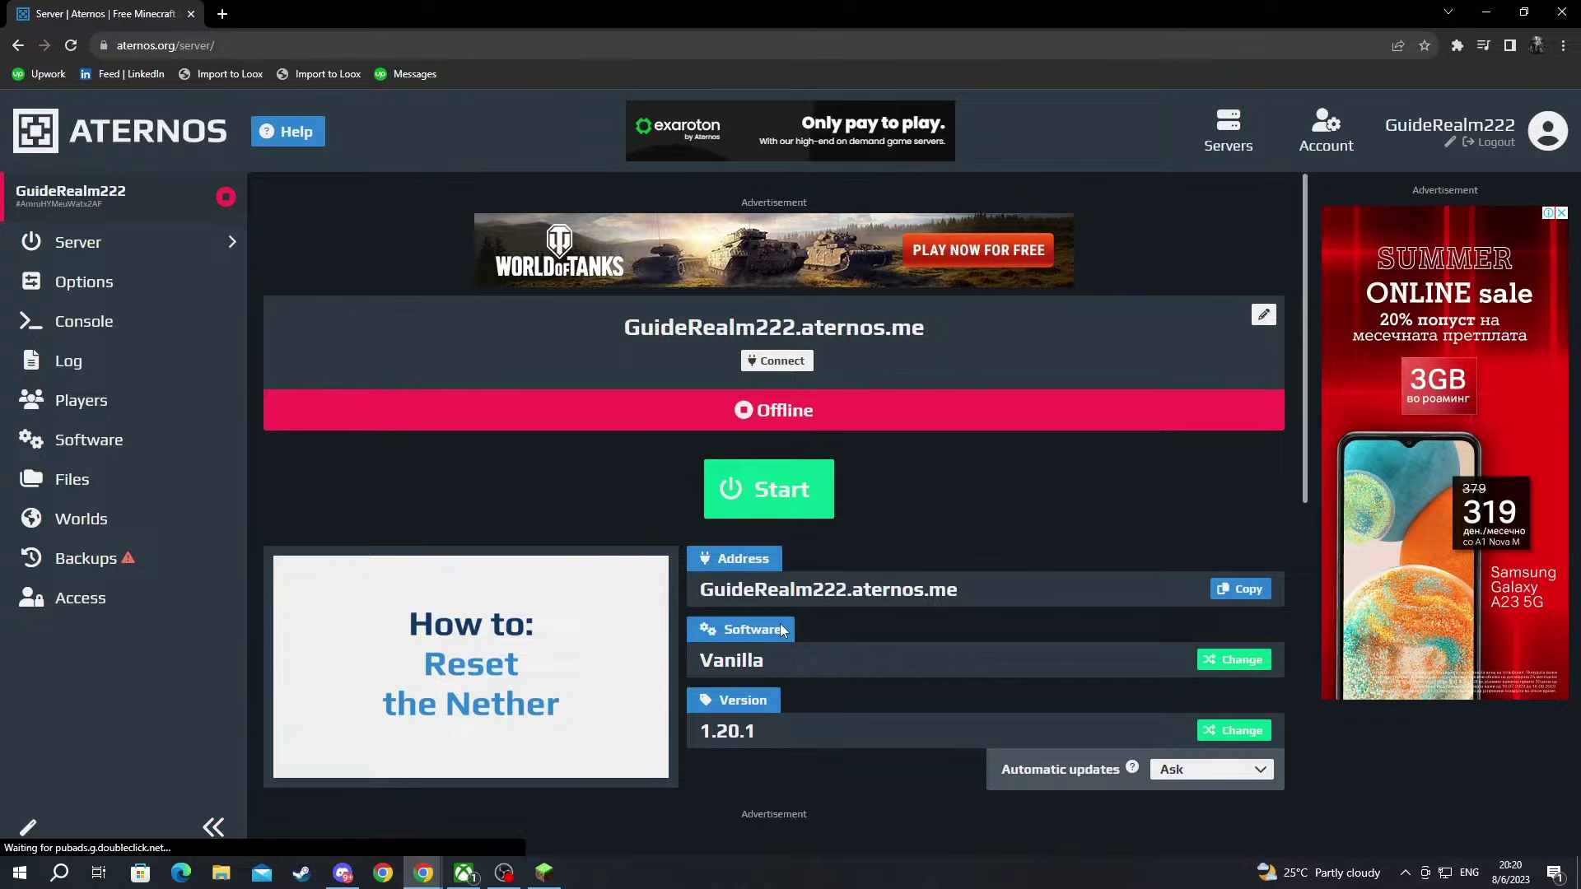
- Replace Vanilla with Paper 1.20.1 as the server software and install it
{"action": "scroll", "coordinate": [776, 623], "scroll_direction": "down", "scroll_amount": 1}
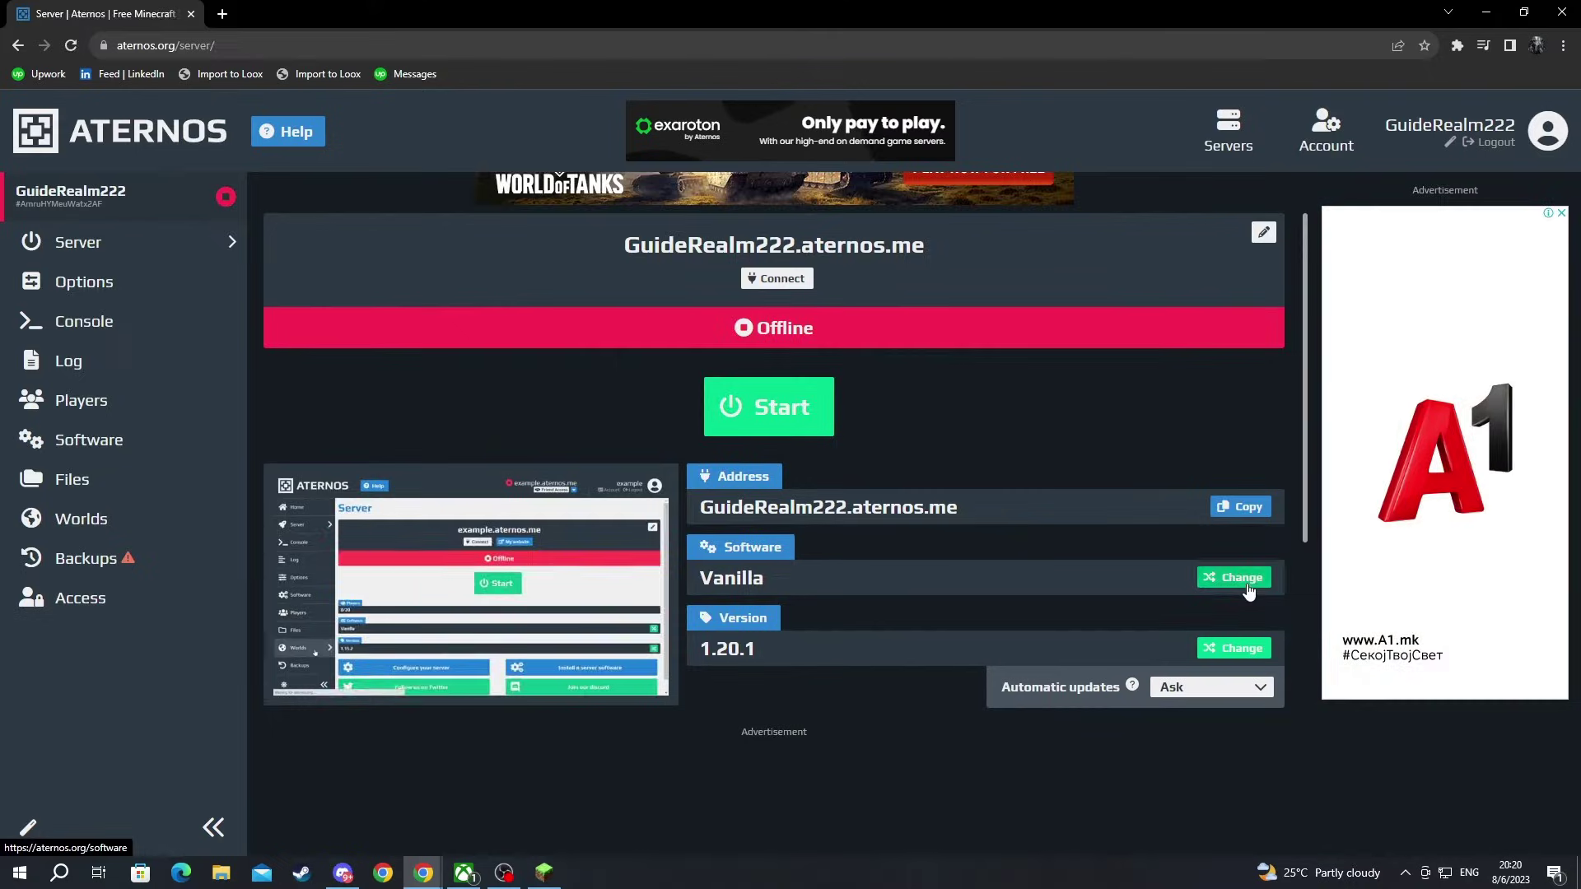
{"action": "left_click", "coordinate": [1246, 583]}
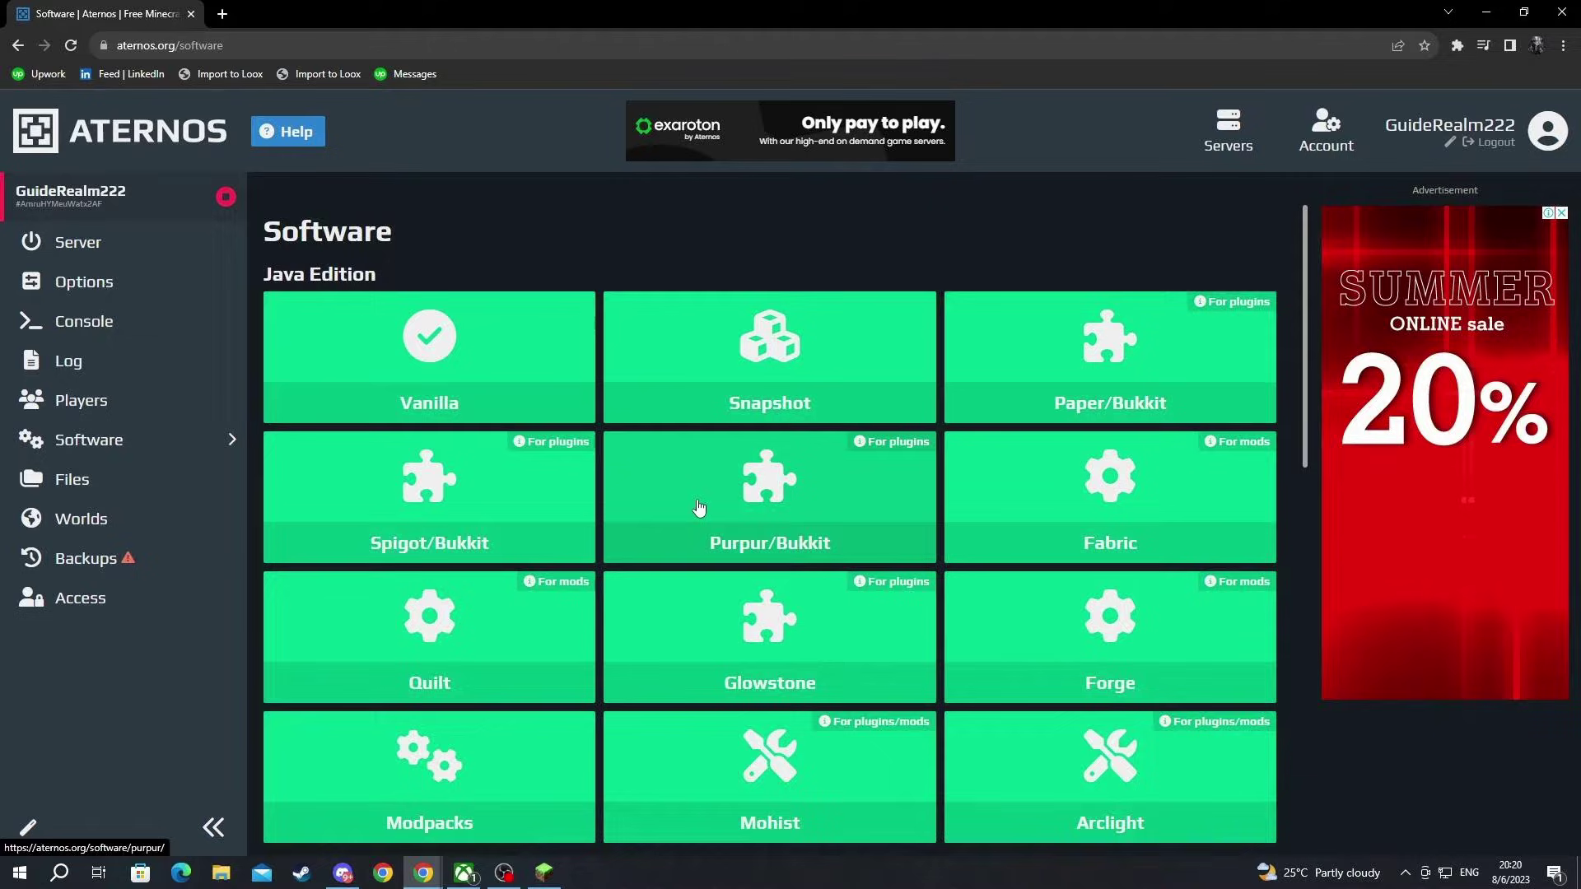
{"action": "left_click", "coordinate": [1110, 354]}
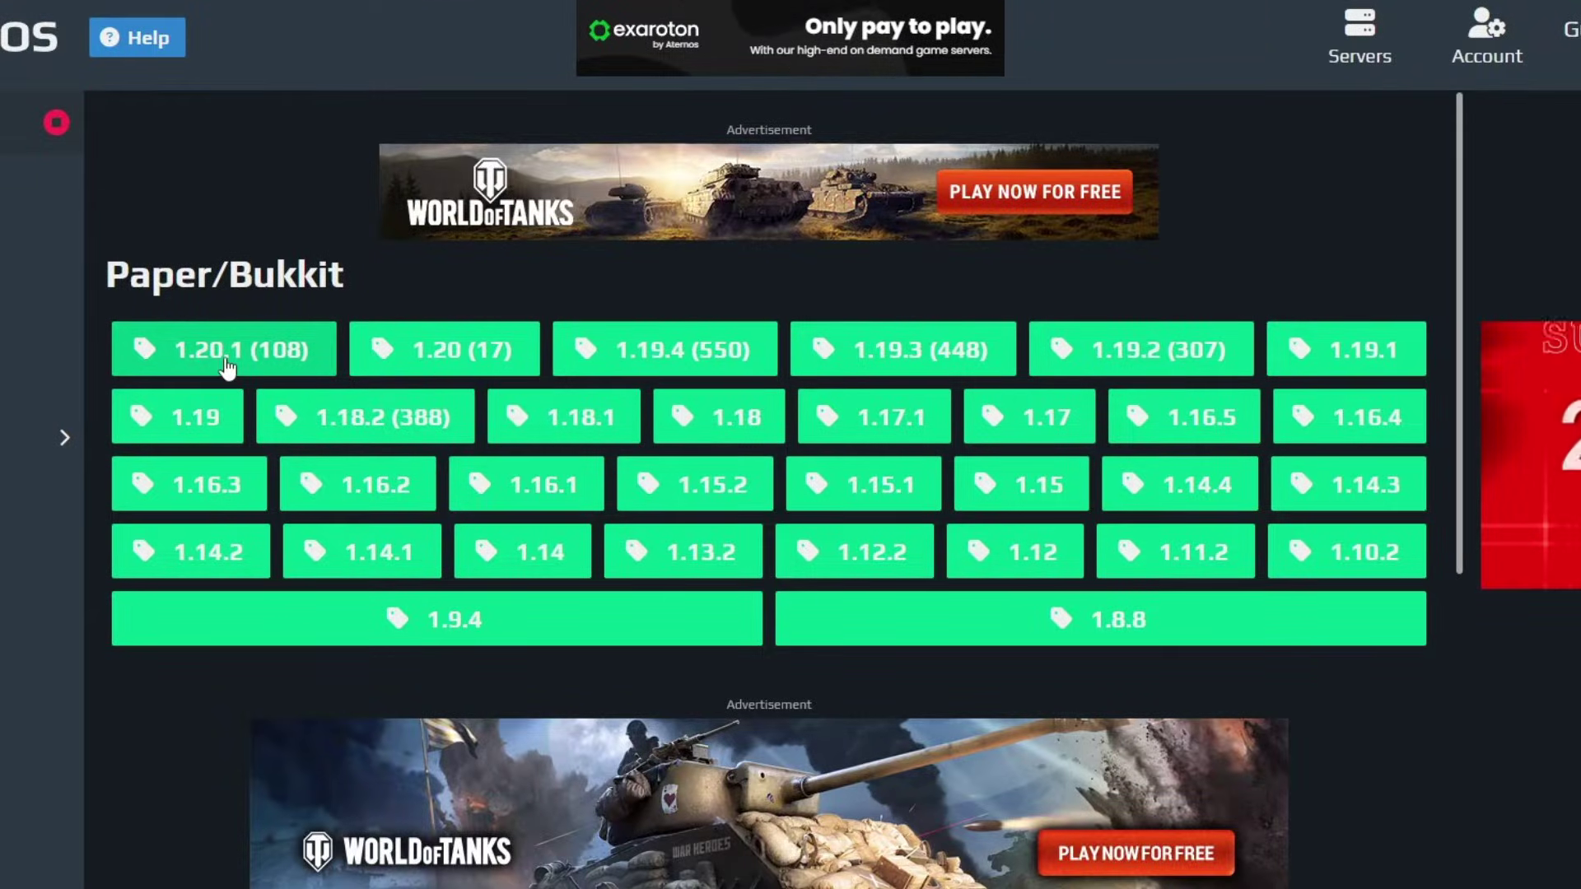
{"action": "left_click", "coordinate": [238, 369]}
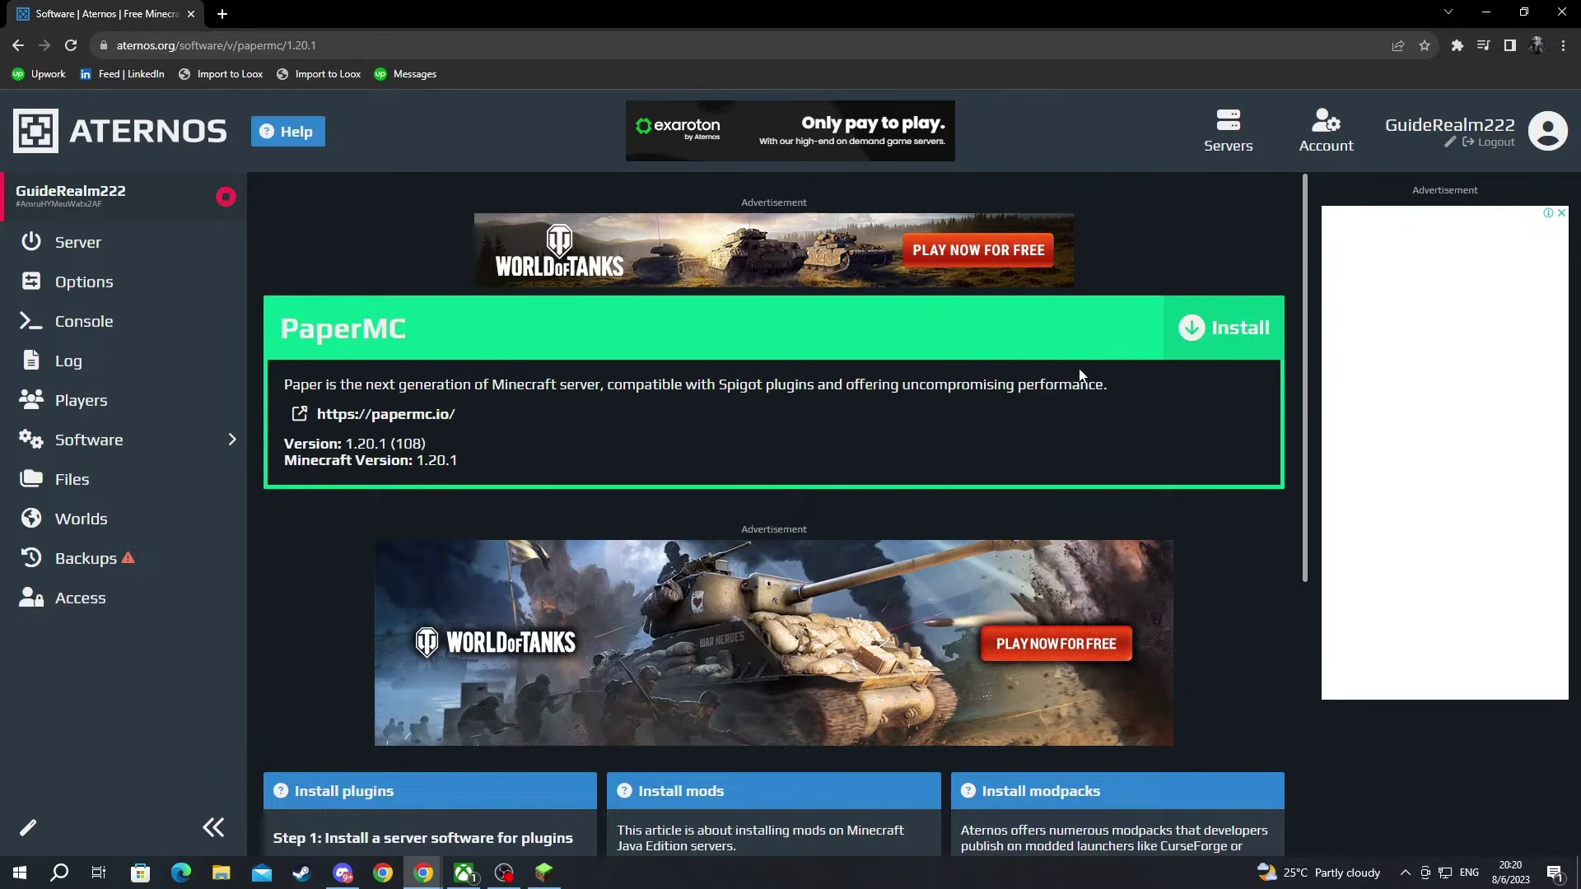
{"action": "left_click", "coordinate": [1218, 328]}
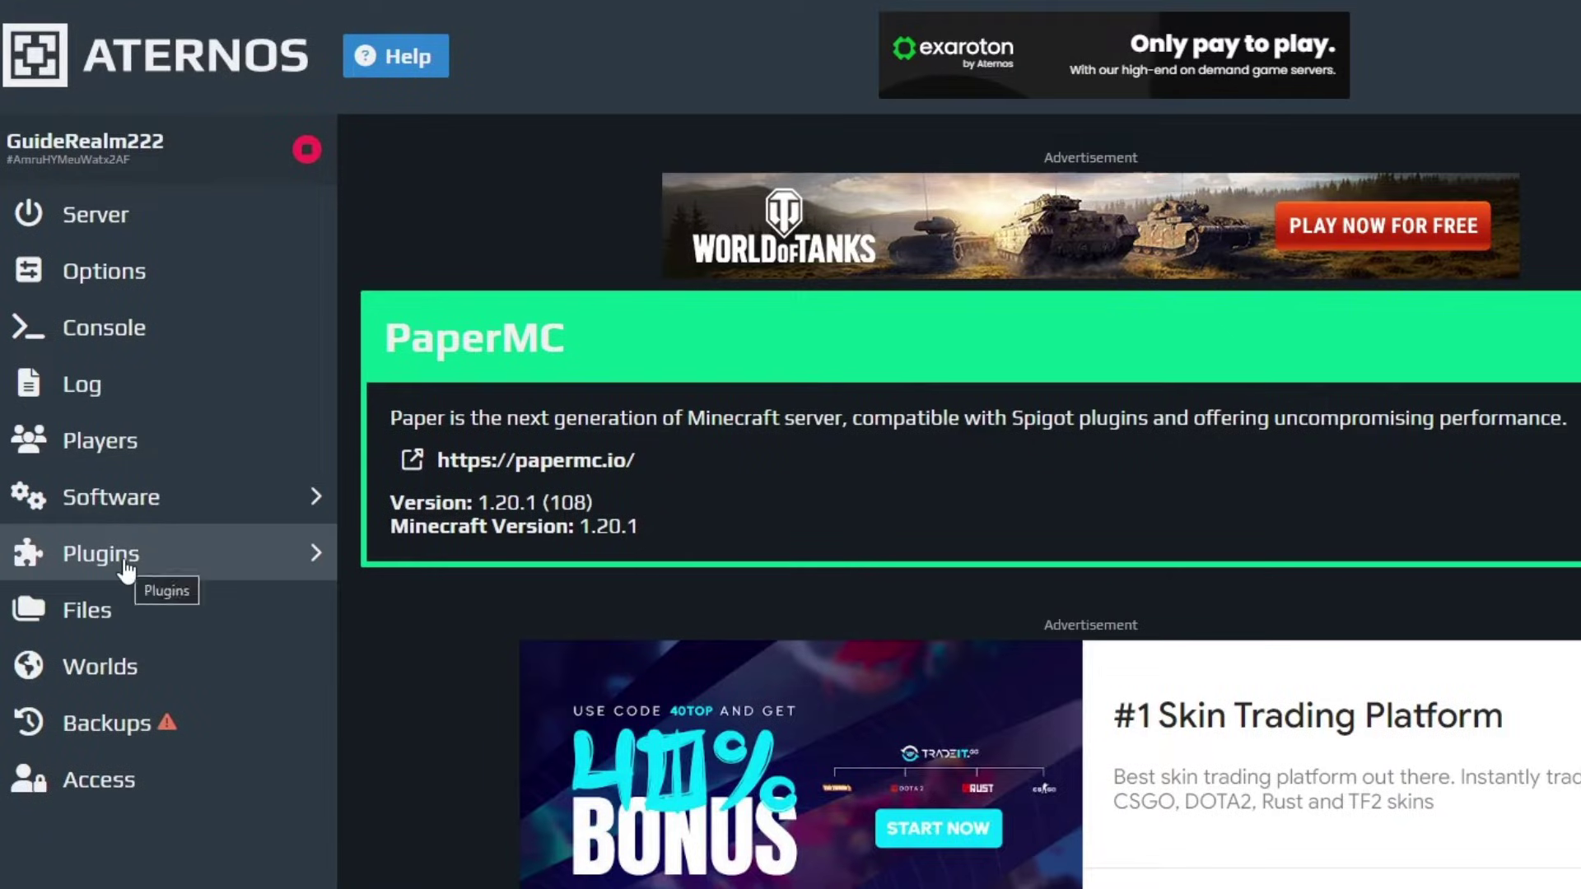
- Search the plugins for 'open voice' and install OpenAudioMc version 6.8.7
{"action": "left_click", "coordinate": [125, 567]}
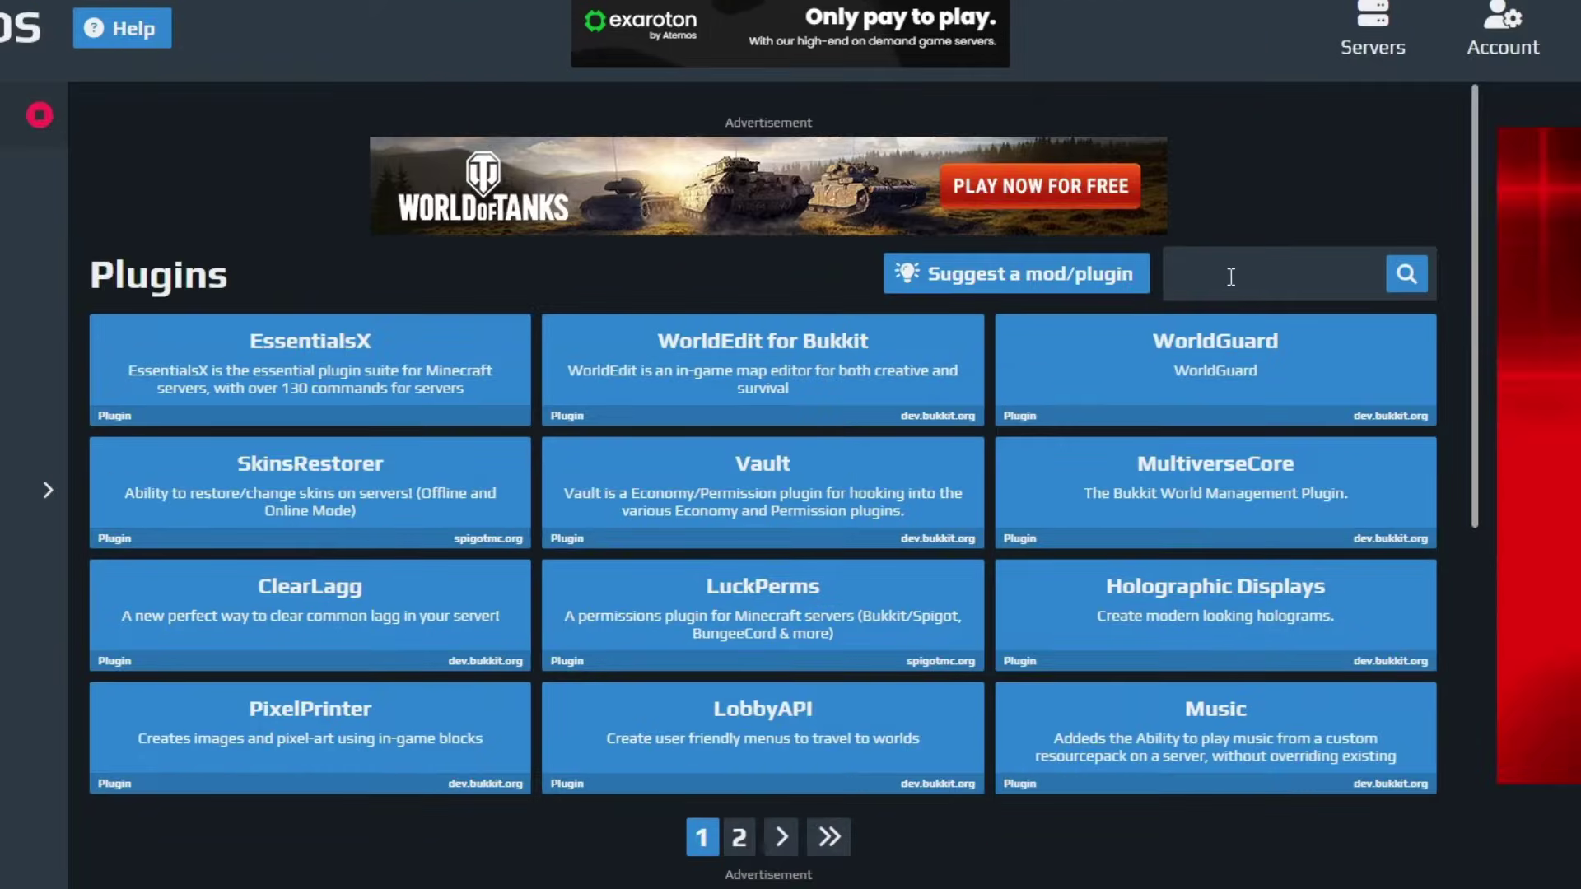
{"action": "left_click", "coordinate": [1230, 277]}
{"action": "type", "text": "open vpi"}
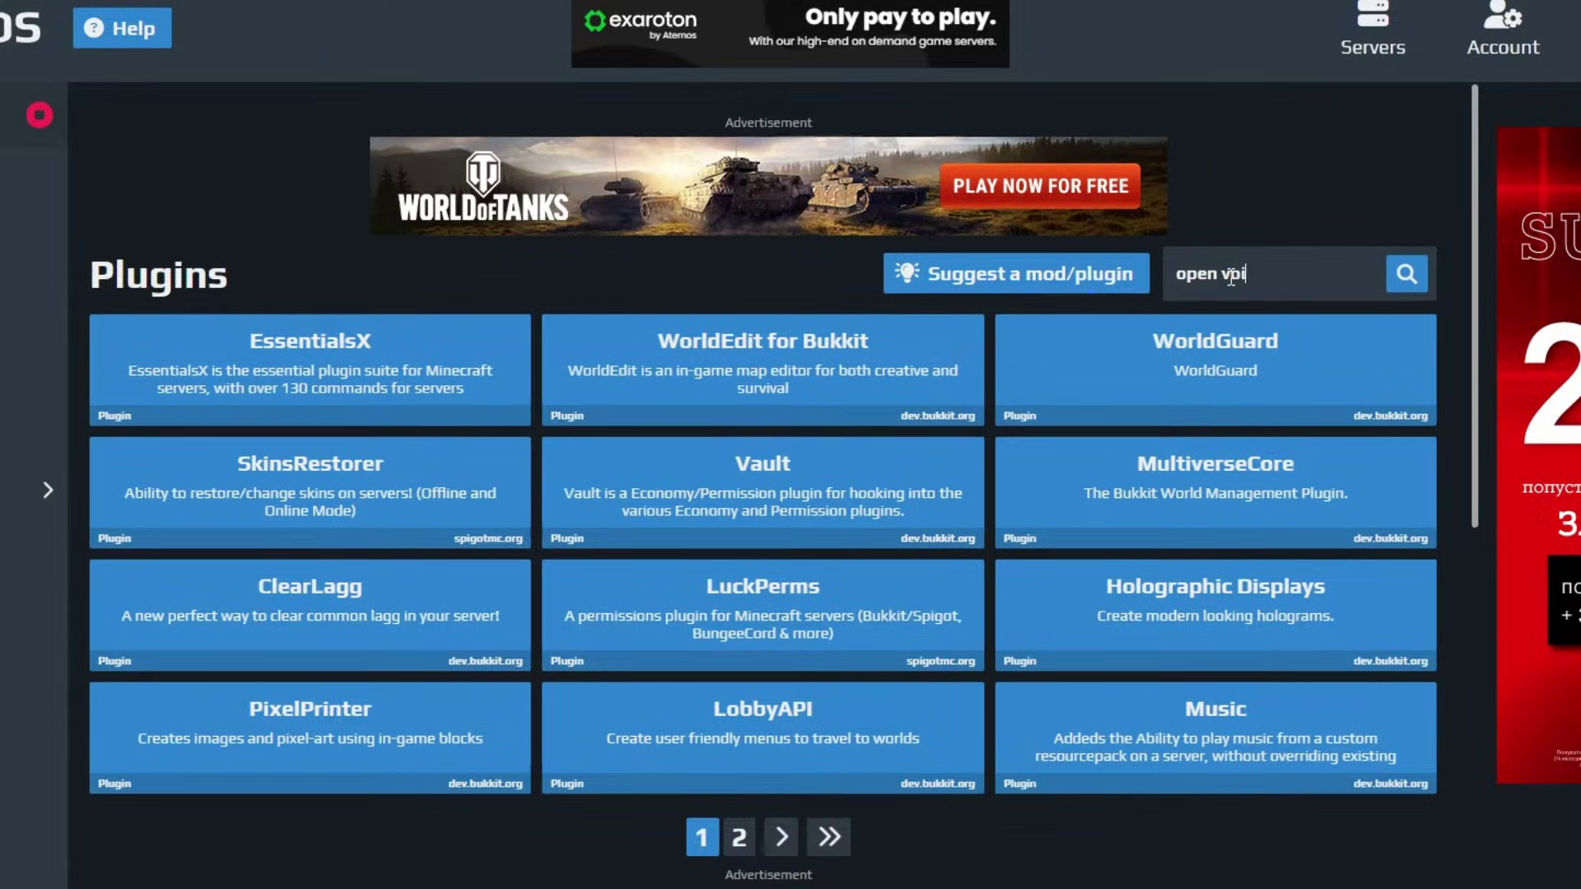
{"action": "key", "text": "BackSpace"}
{"action": "key", "text": "BackSpace"}
{"action": "type", "text": "oice"}
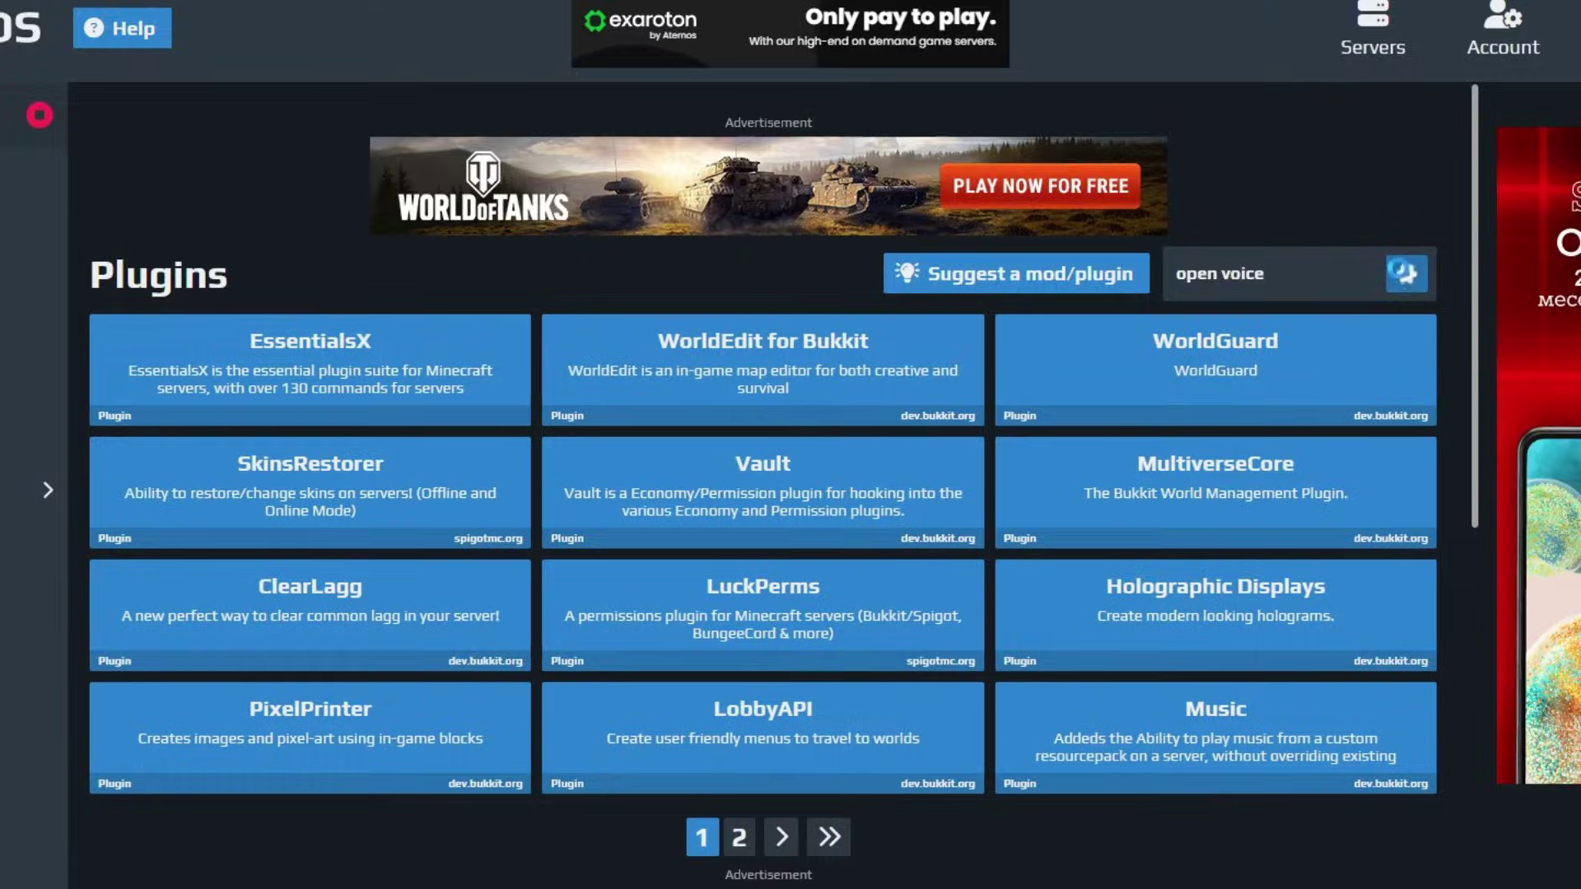
{"action": "left_click", "coordinate": [1403, 273]}
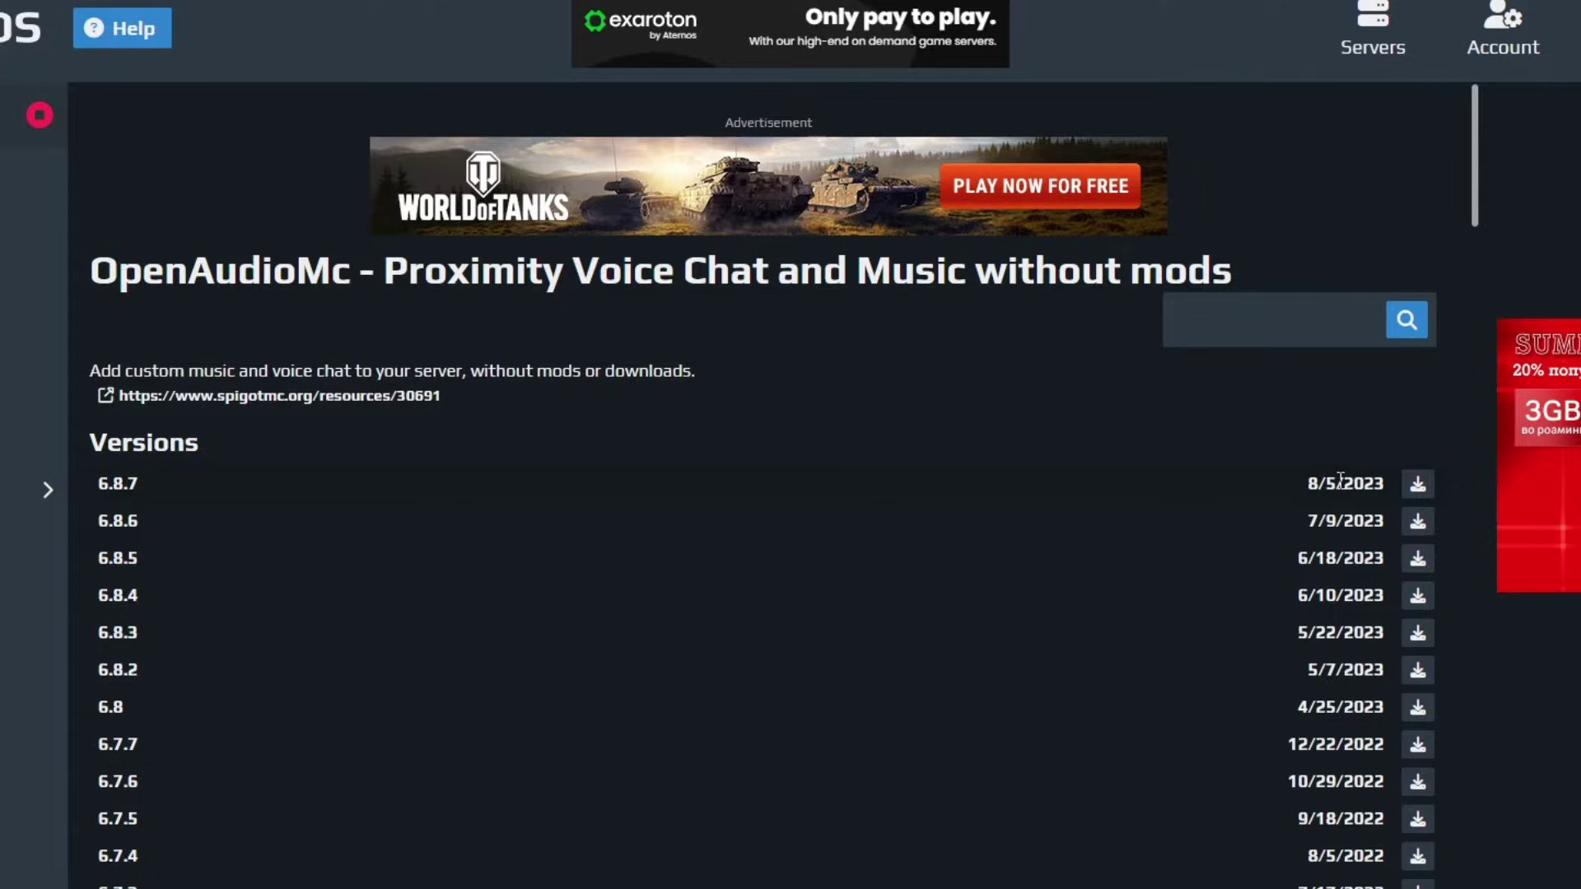
{"action": "left_click", "coordinate": [1418, 487]}
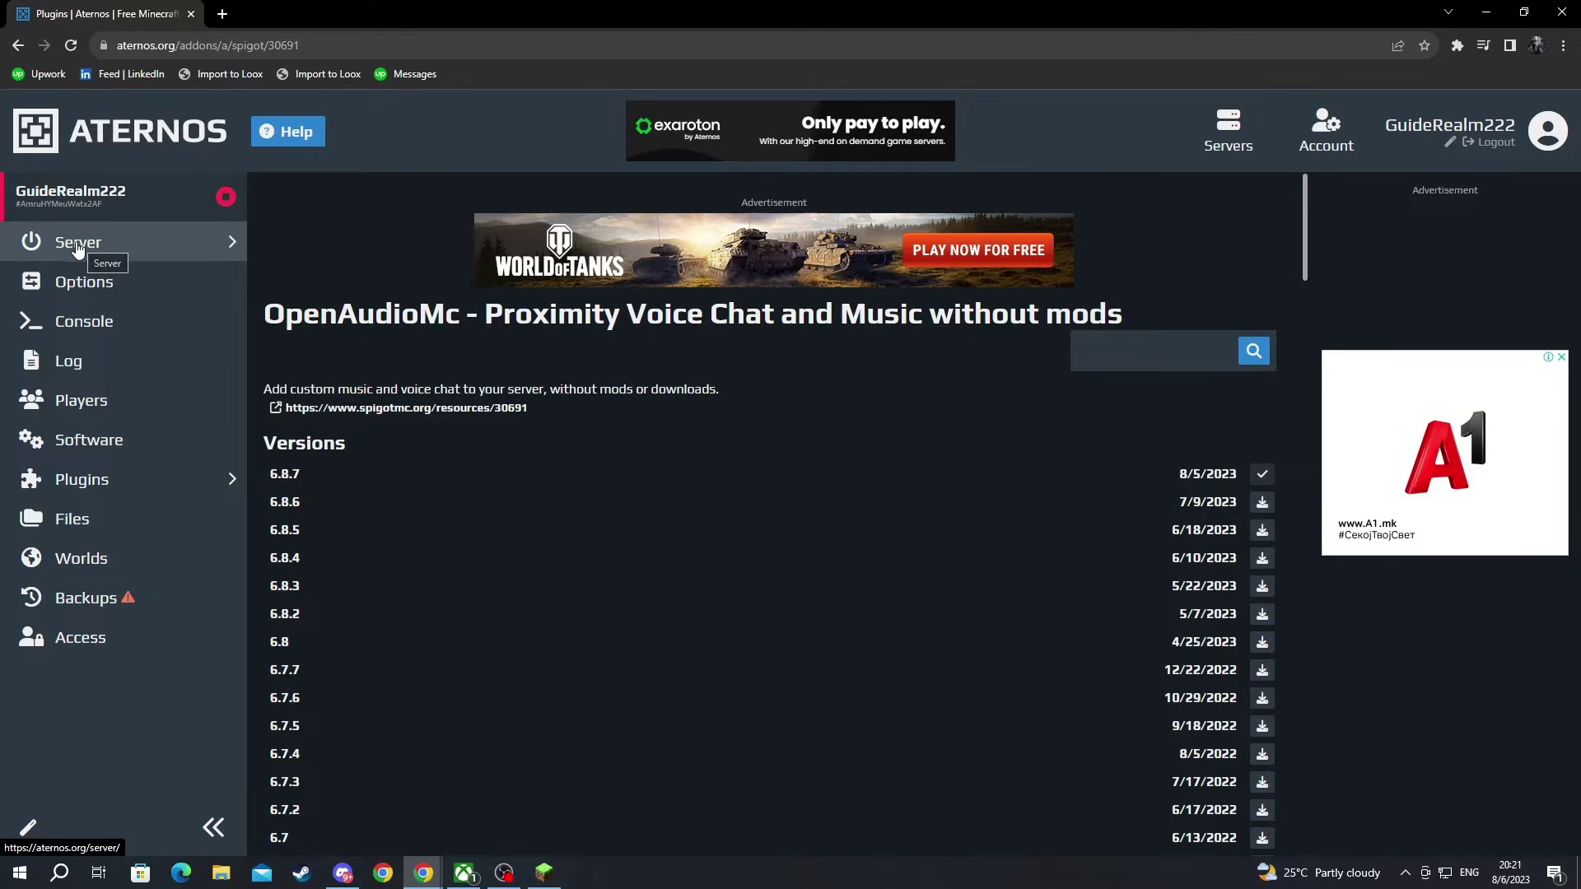
- Start the server from the Server overview, accepting the Minecraft EULA
{"action": "left_click", "coordinate": [64, 251]}
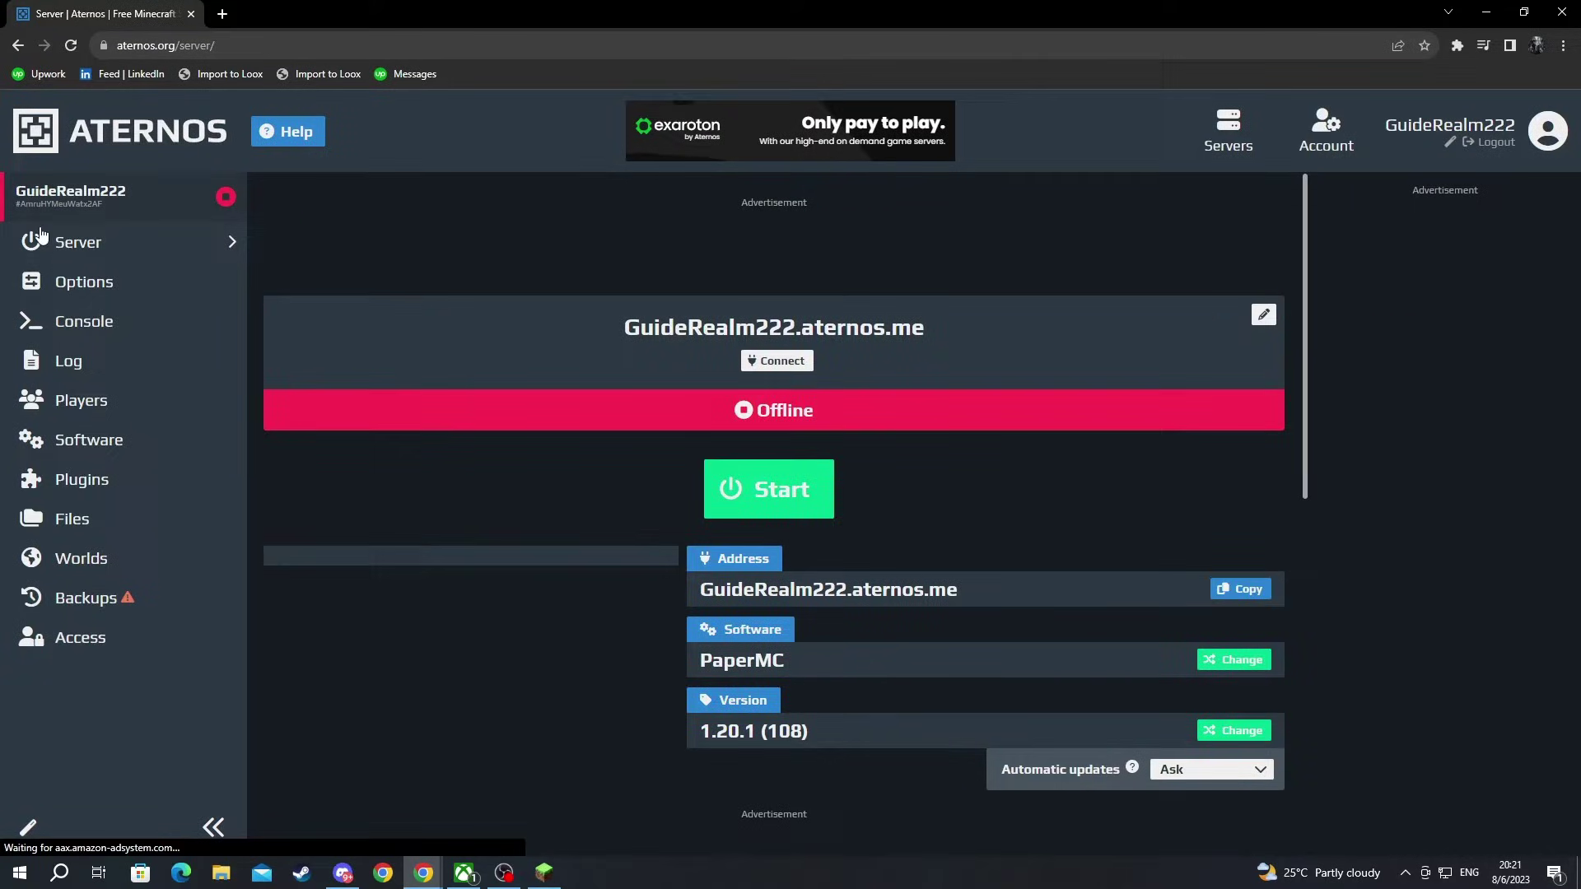
{"action": "left_click", "coordinate": [776, 493]}
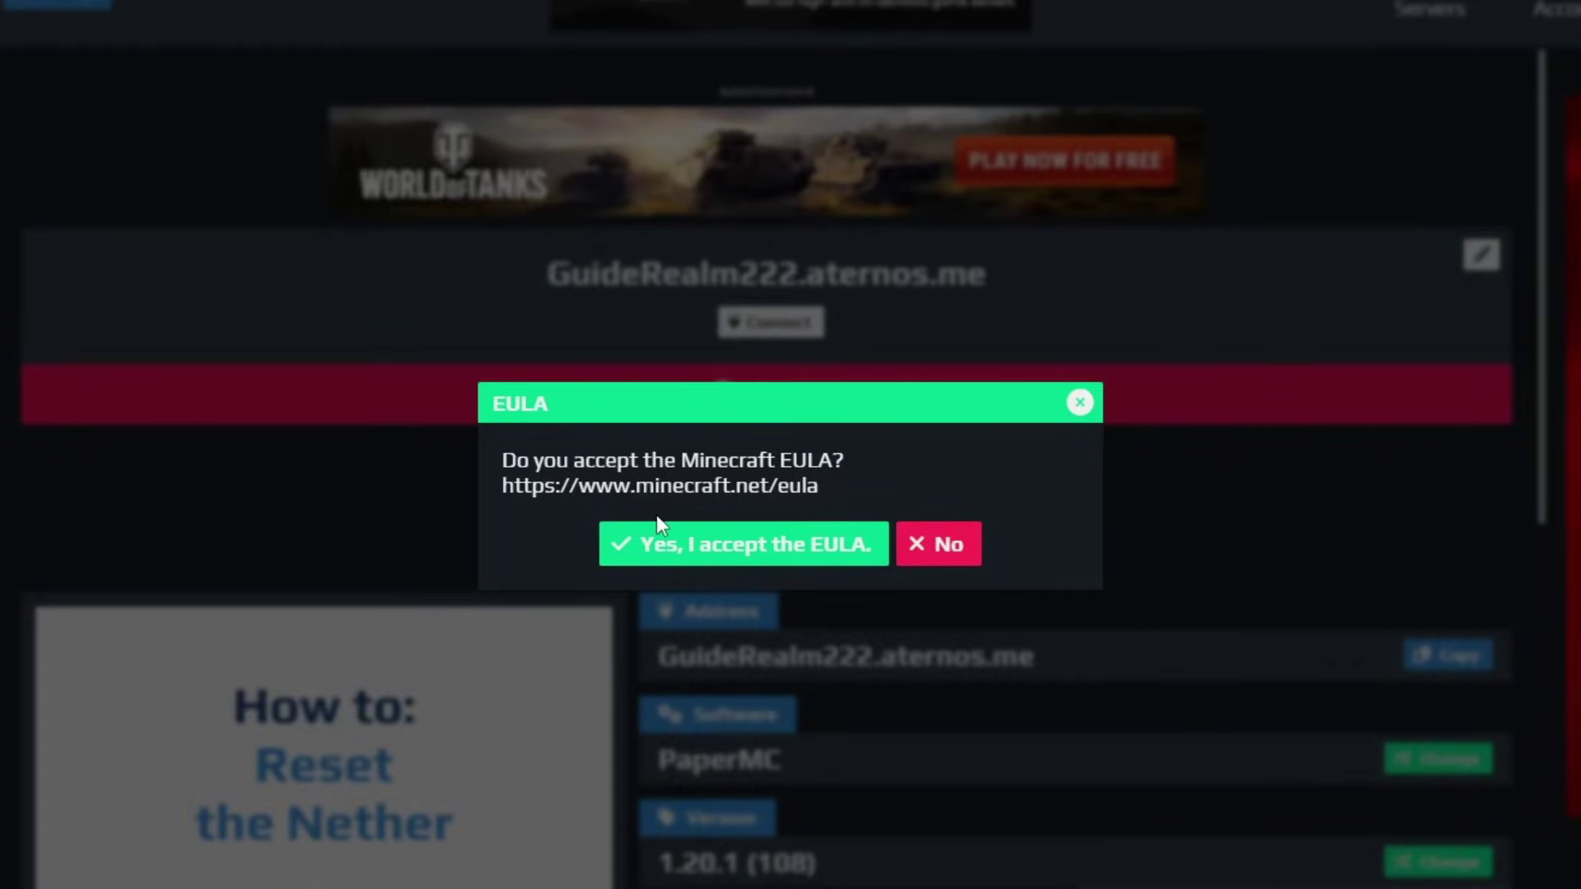
{"action": "left_click", "coordinate": [682, 552]}
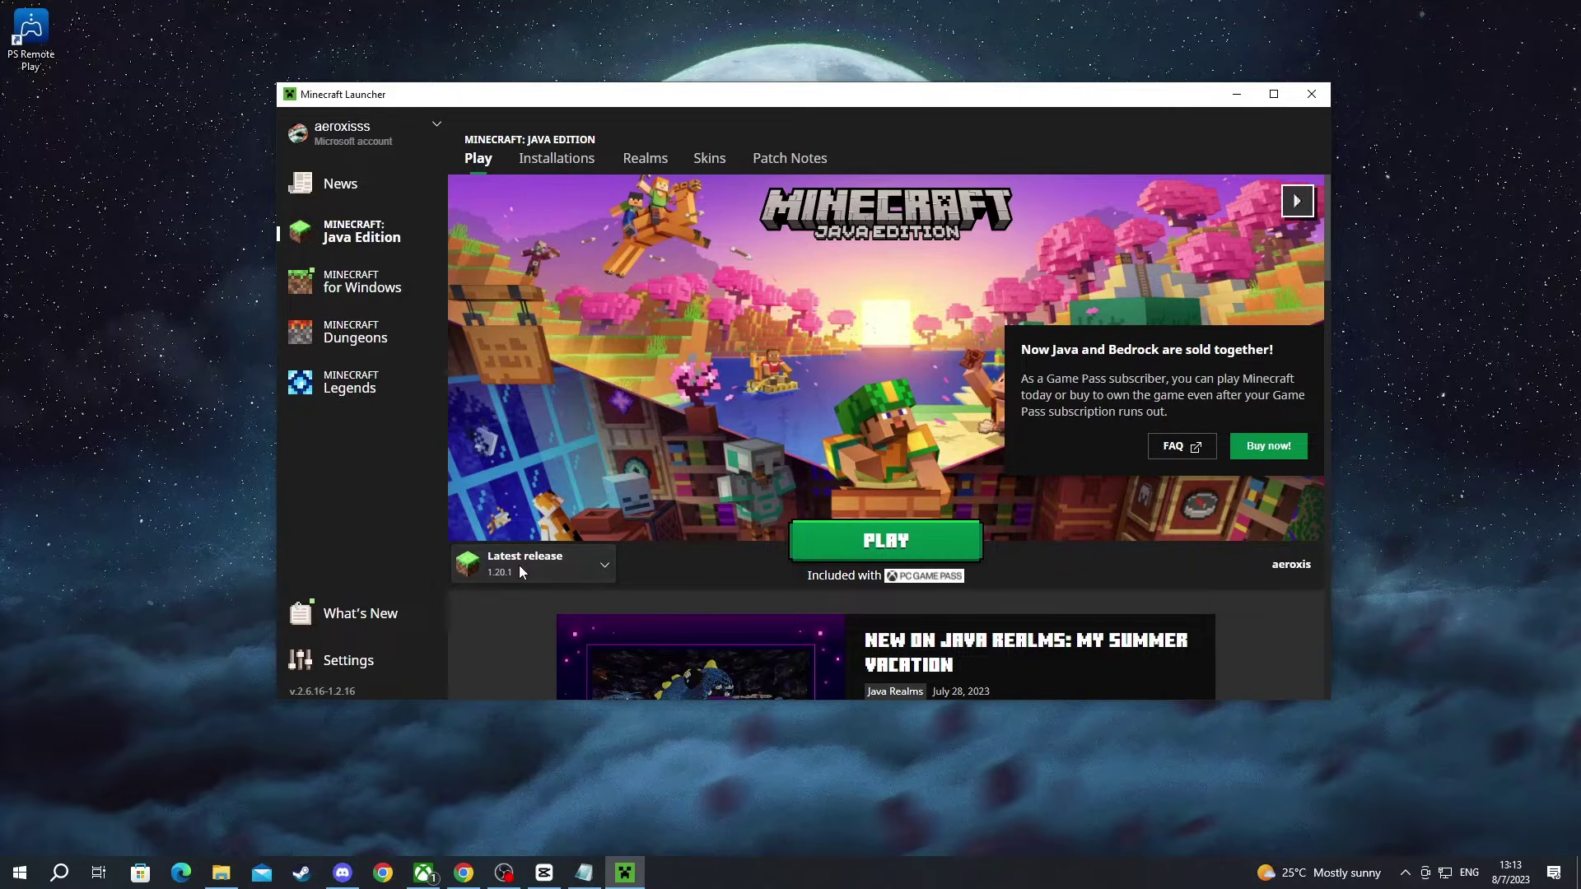
- Launch Minecraft with the Latest release 1.20.1 installation
{"action": "left_click", "coordinate": [519, 565]}
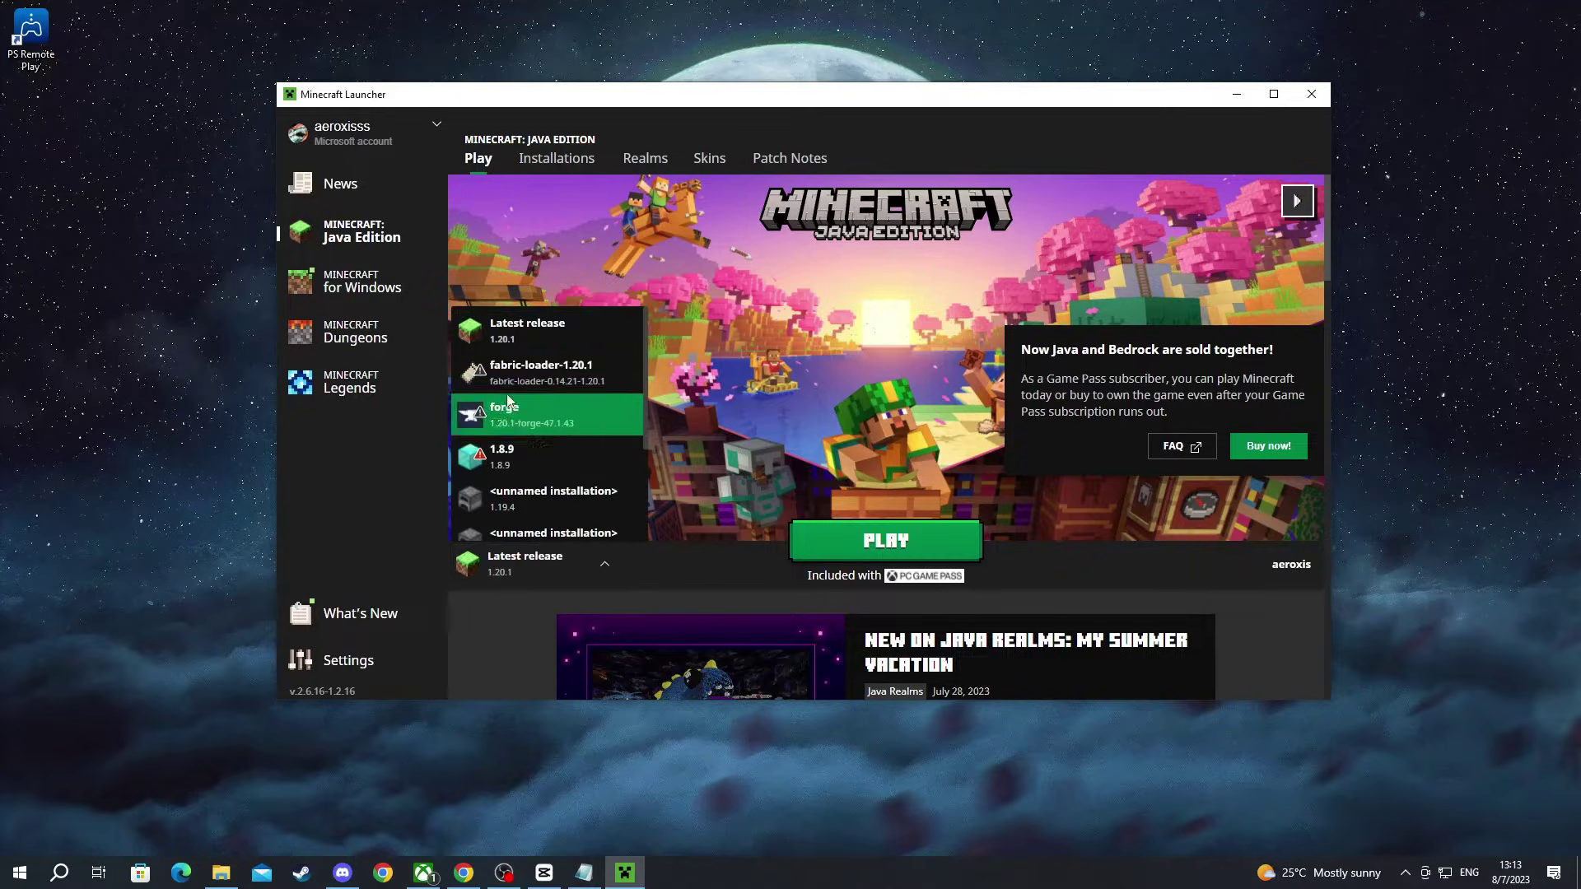
{"action": "left_click", "coordinate": [508, 333]}
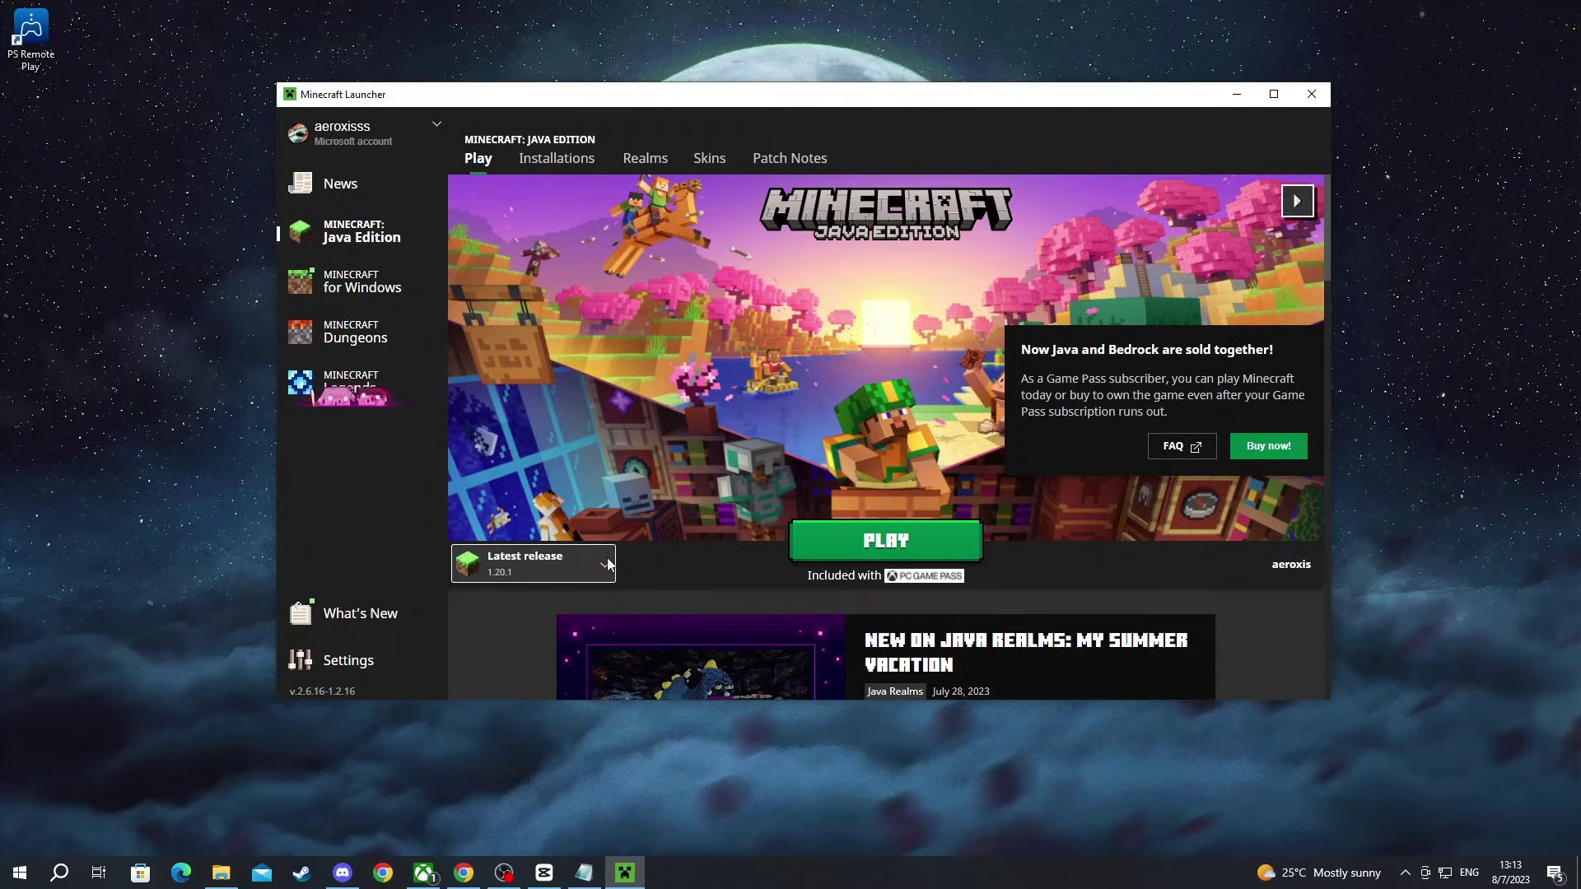
{"action": "left_click", "coordinate": [919, 546]}
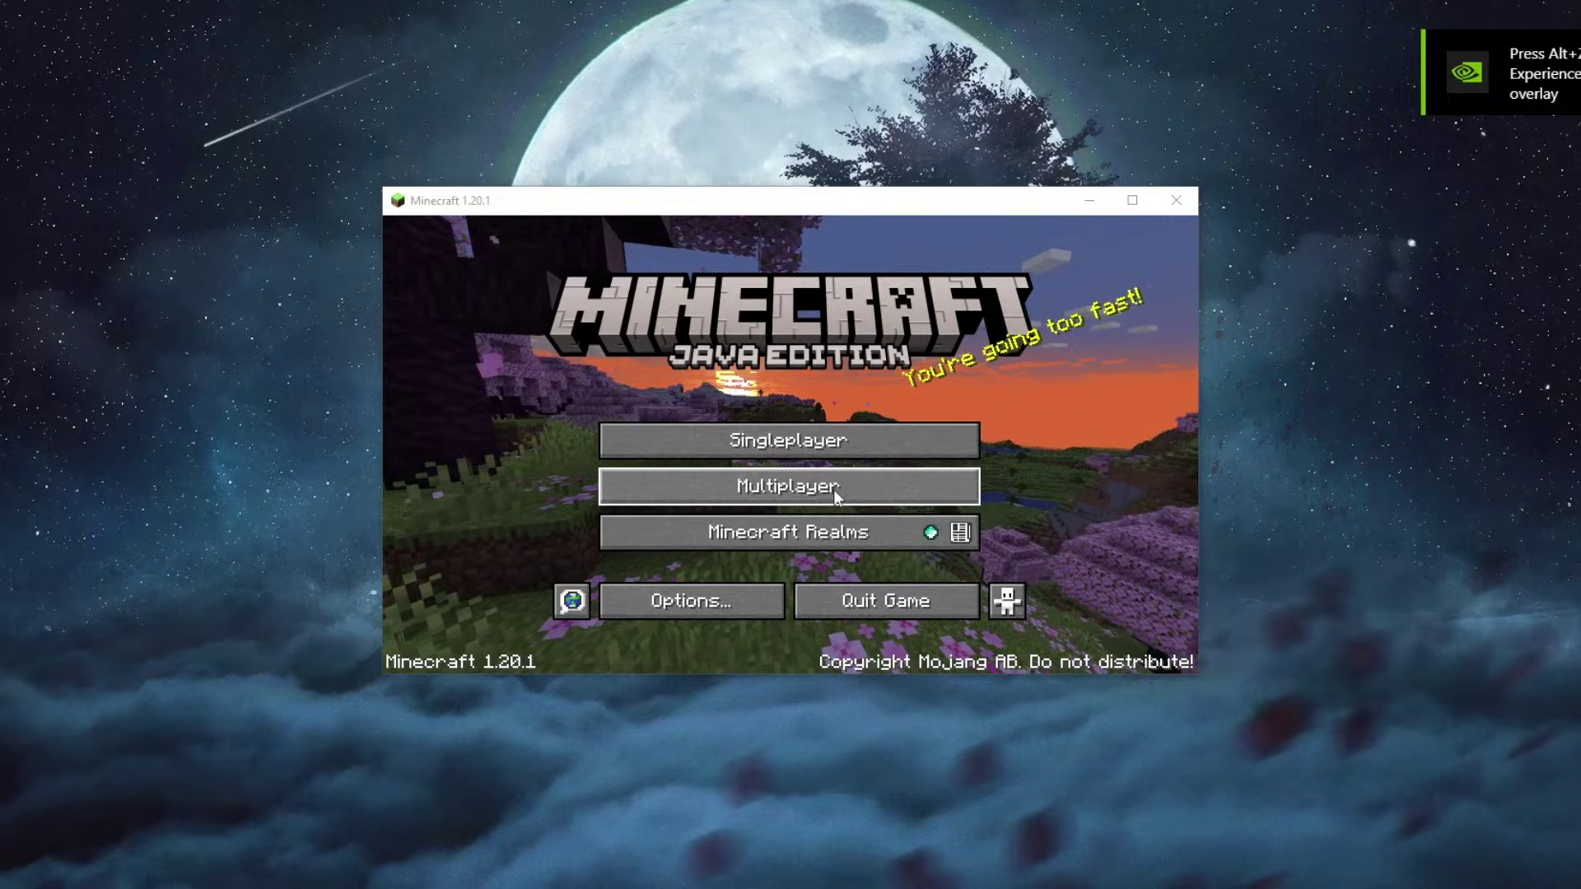
- Open Multiplayer, choose Add Server, and focus the Server Address field
{"action": "left_click", "coordinate": [737, 488]}
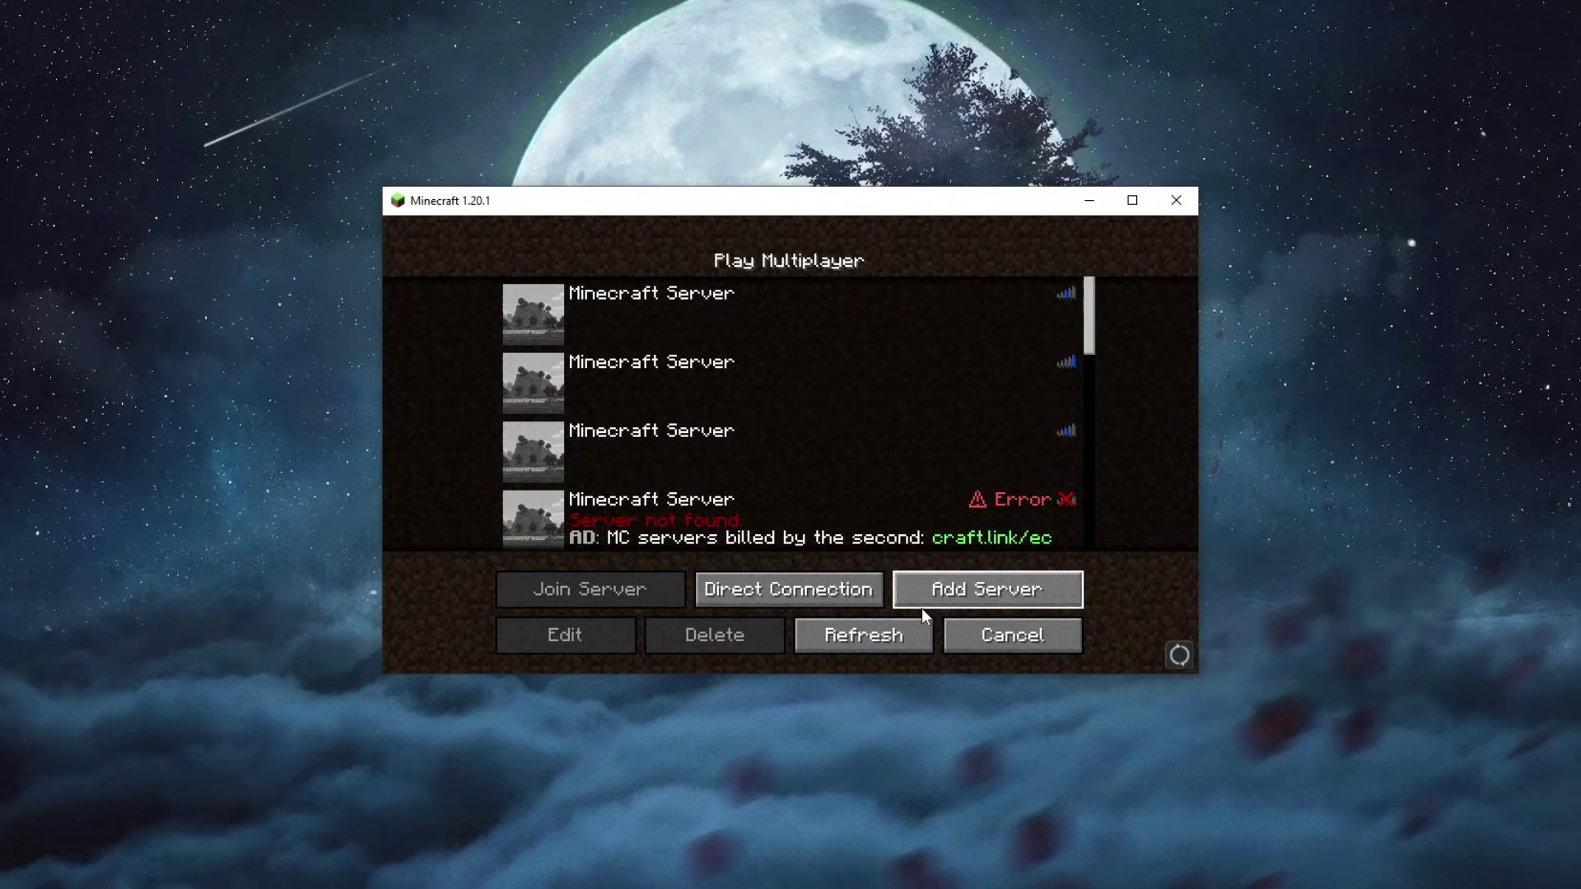
{"action": "left_click", "coordinate": [951, 594]}
{"action": "left_click", "coordinate": [628, 453]}
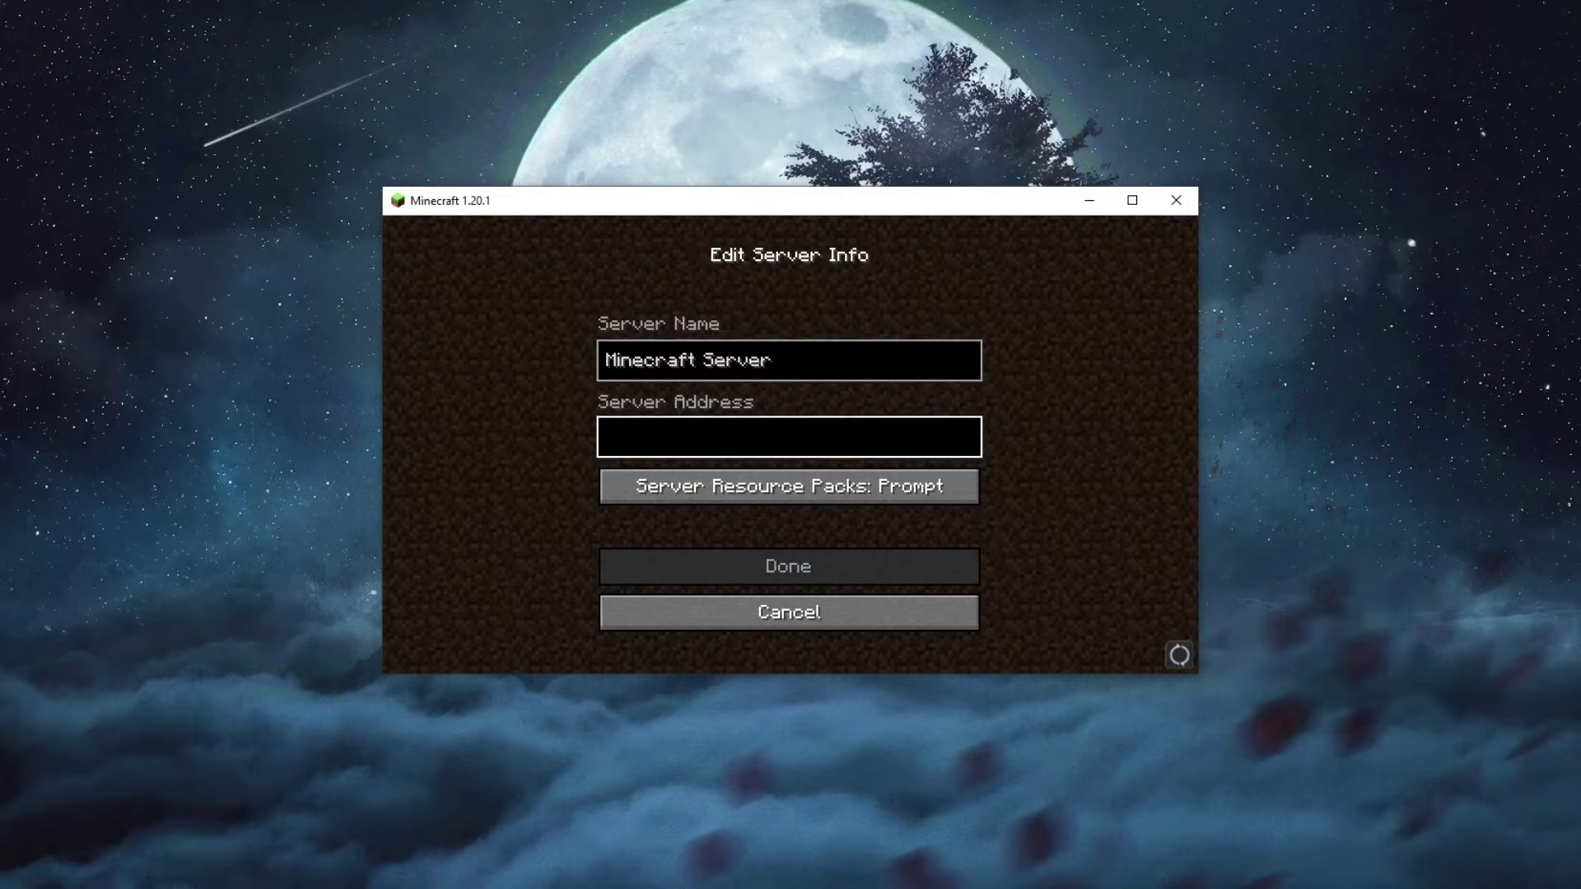
{"action": "mouse_move", "coordinate": [423, 873]}
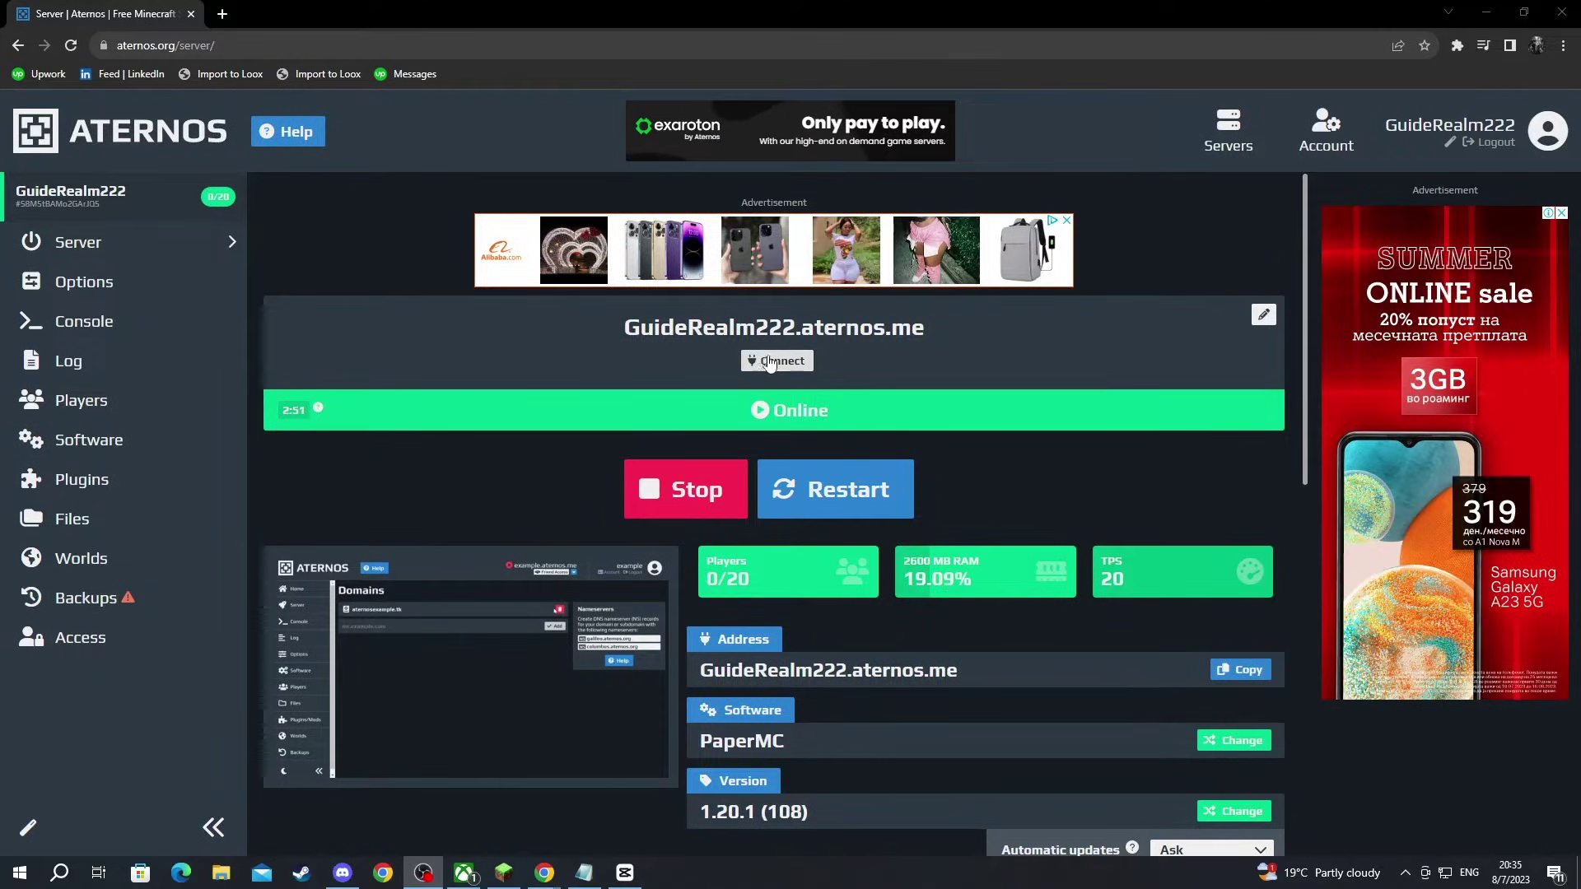
- Copy port 53748 from the Aternos connection details and append it to the server address
{"action": "left_click", "coordinate": [774, 362]}
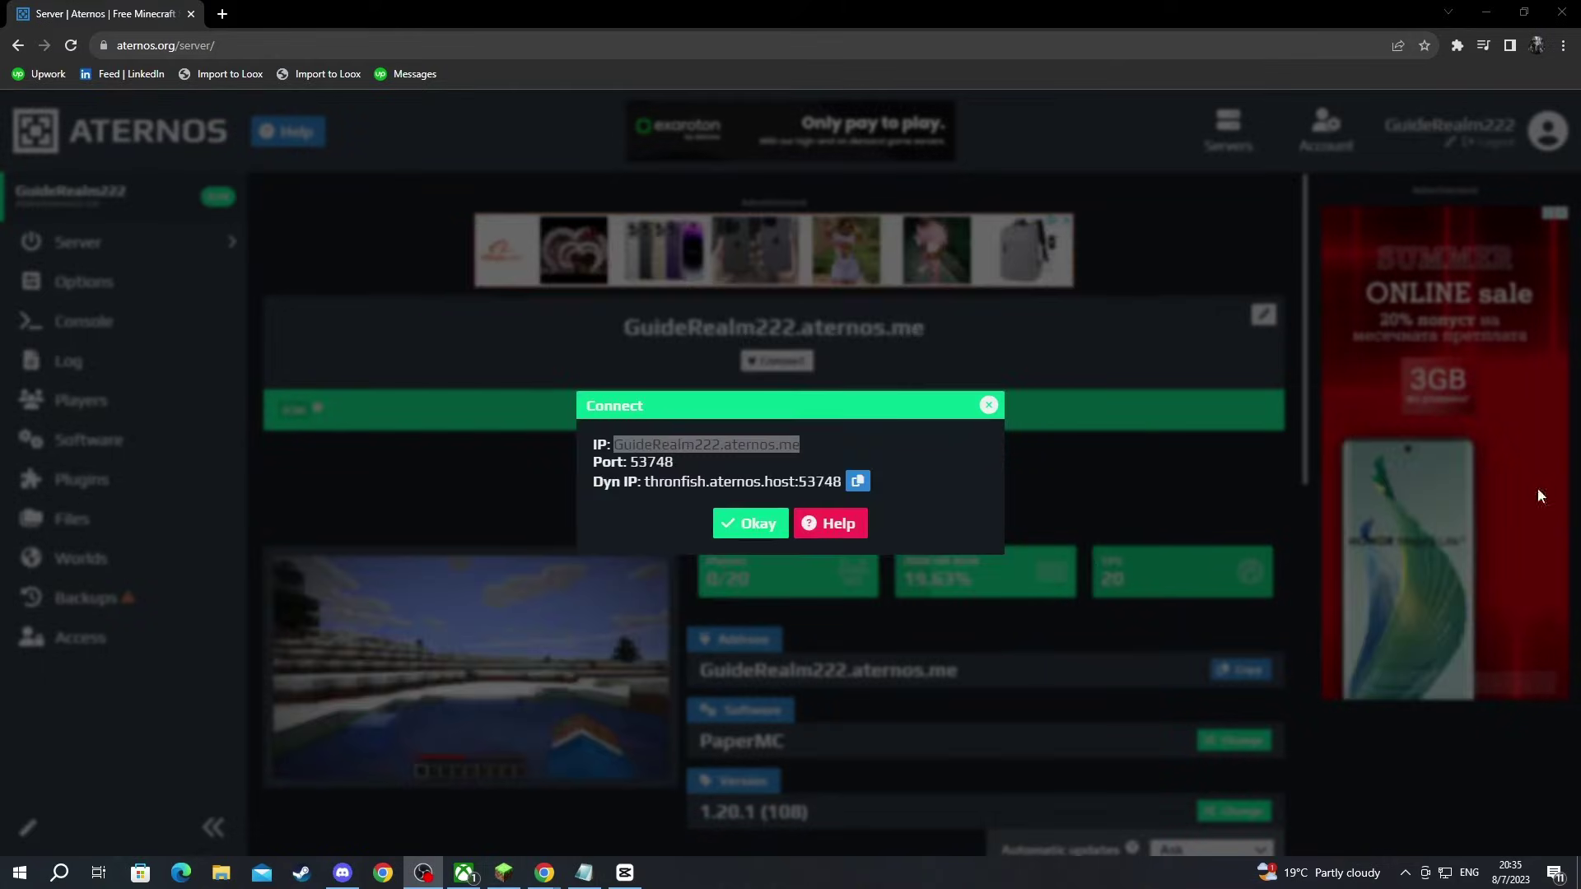
{"action": "double_click", "coordinate": [637, 466]}
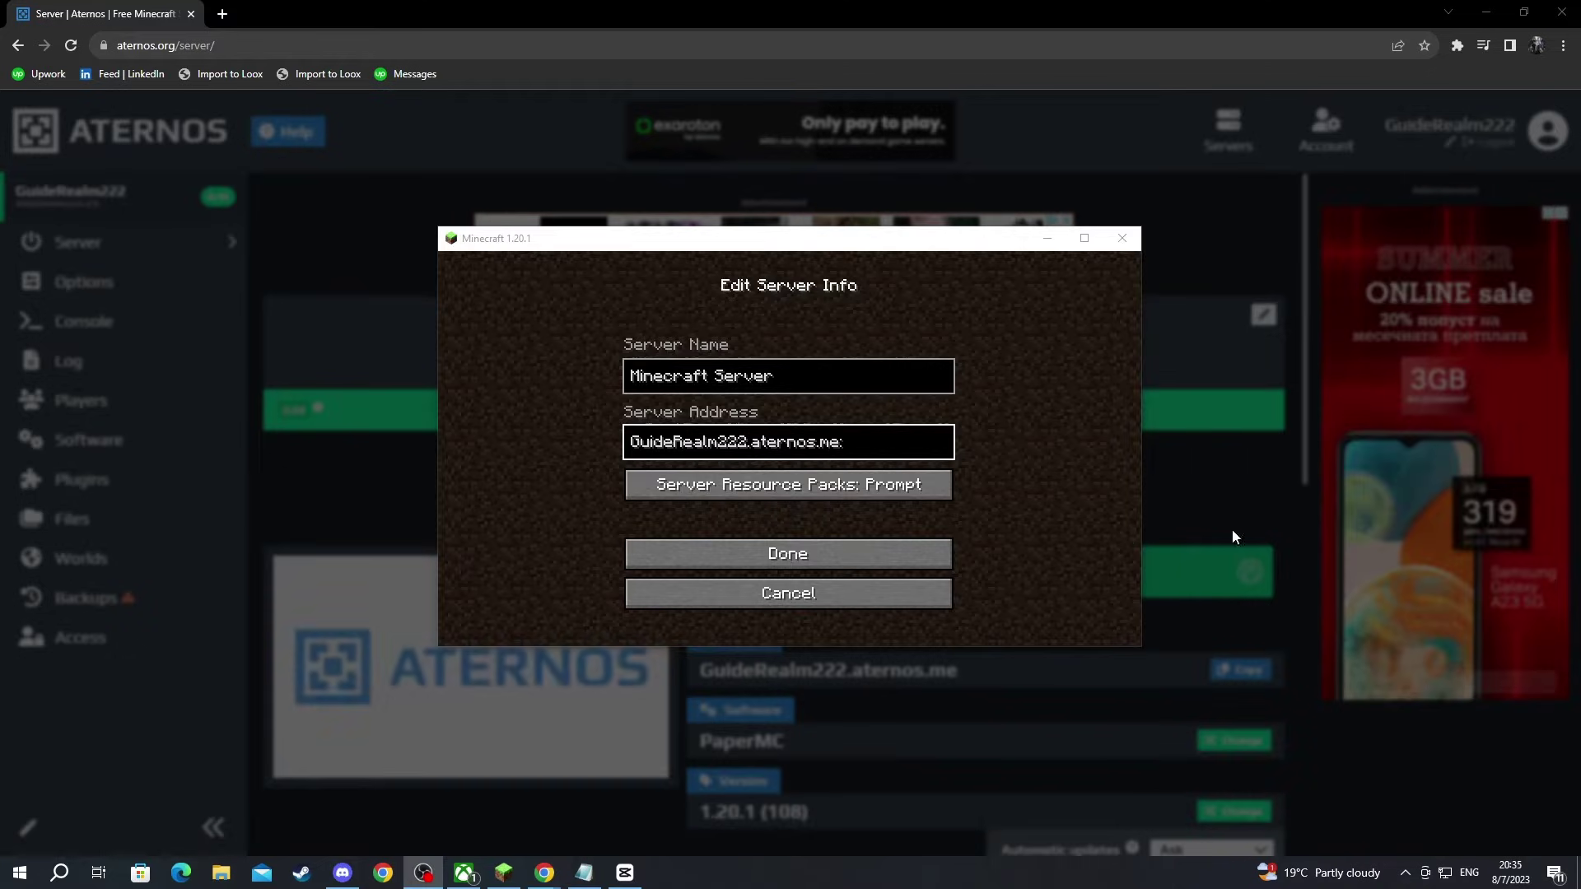
{"action": "type", "text": "53748"}
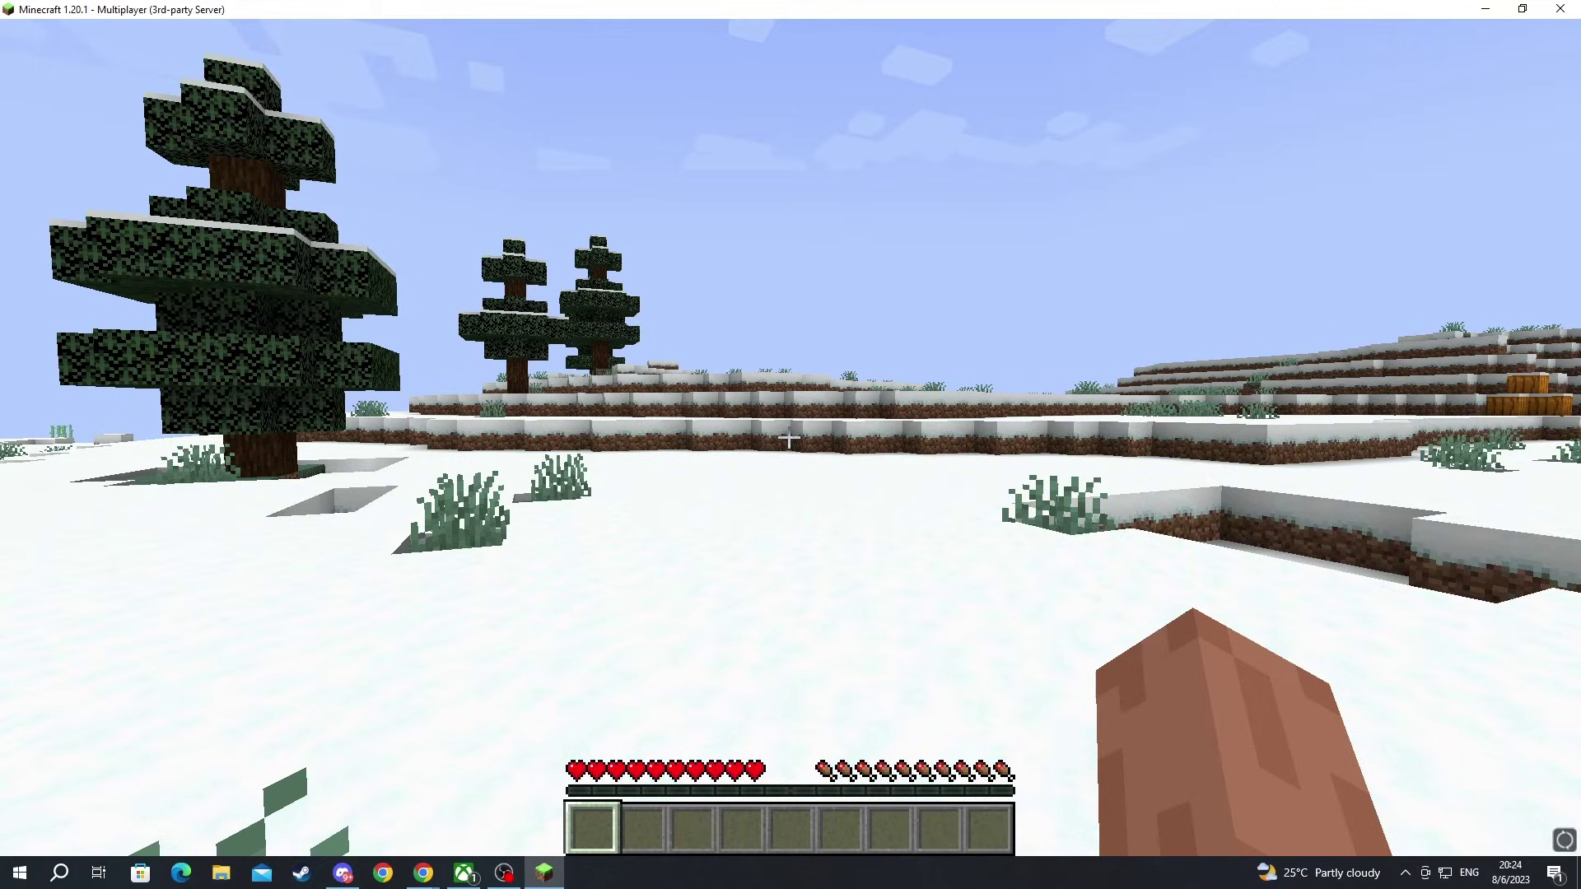
- Walk forward, read the OpenAudioMc welcome and terms messages in chat, then return to Aternos
{"action": "key", "text": "w"}
{"action": "mouse_move", "coordinate": [788, 439]}
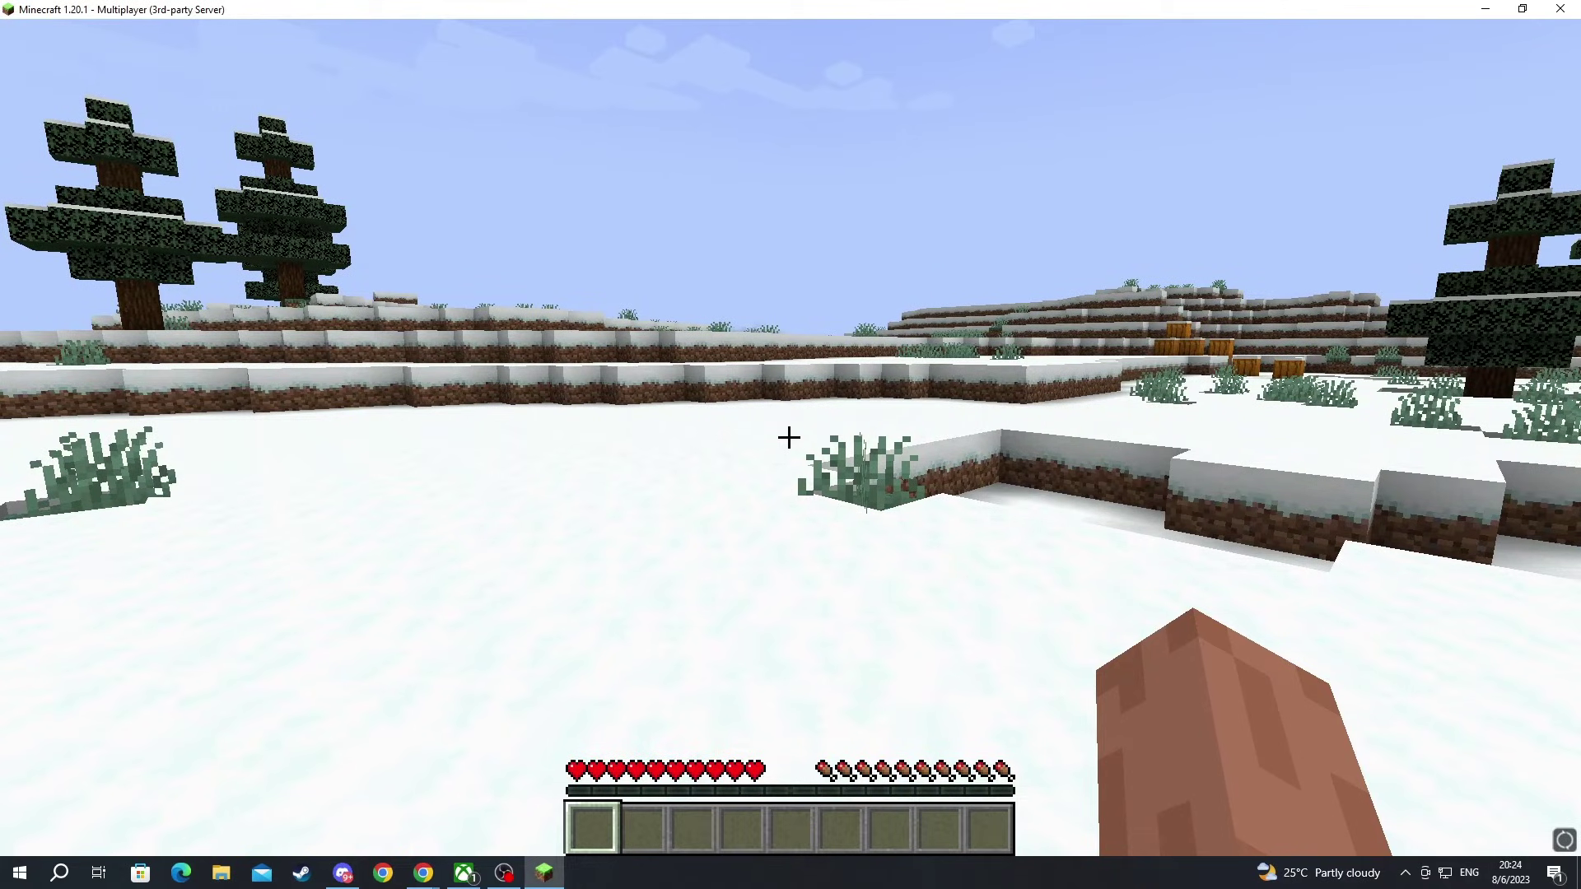
{"action": "key", "text": "t"}
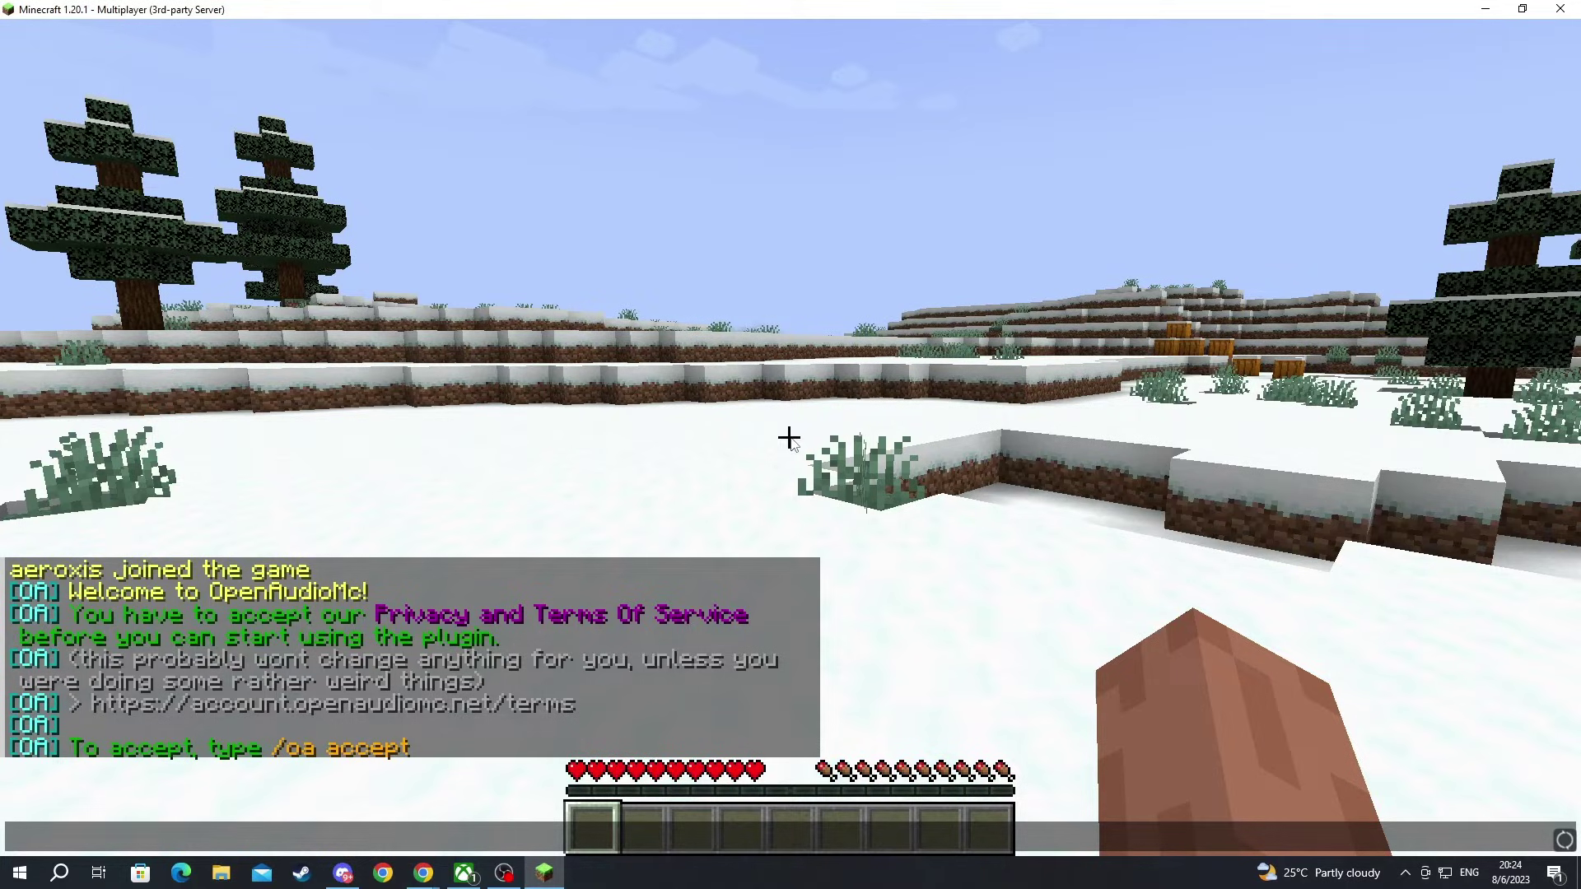
{"action": "key", "text": "alt+Tab"}
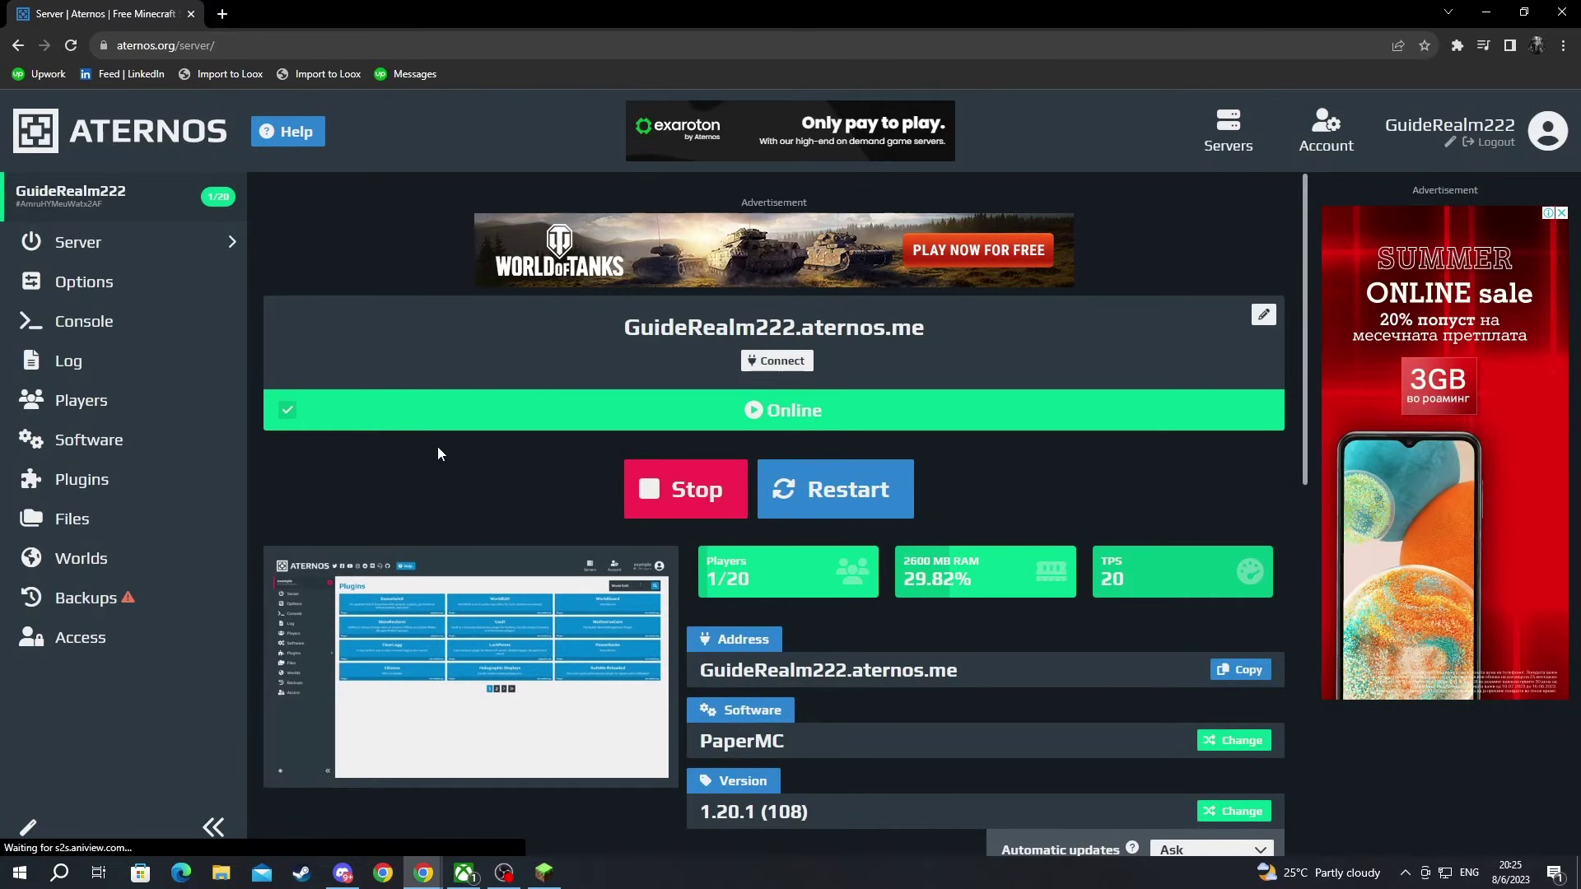
- Open the Aternos server console
{"action": "left_click", "coordinate": [66, 329]}
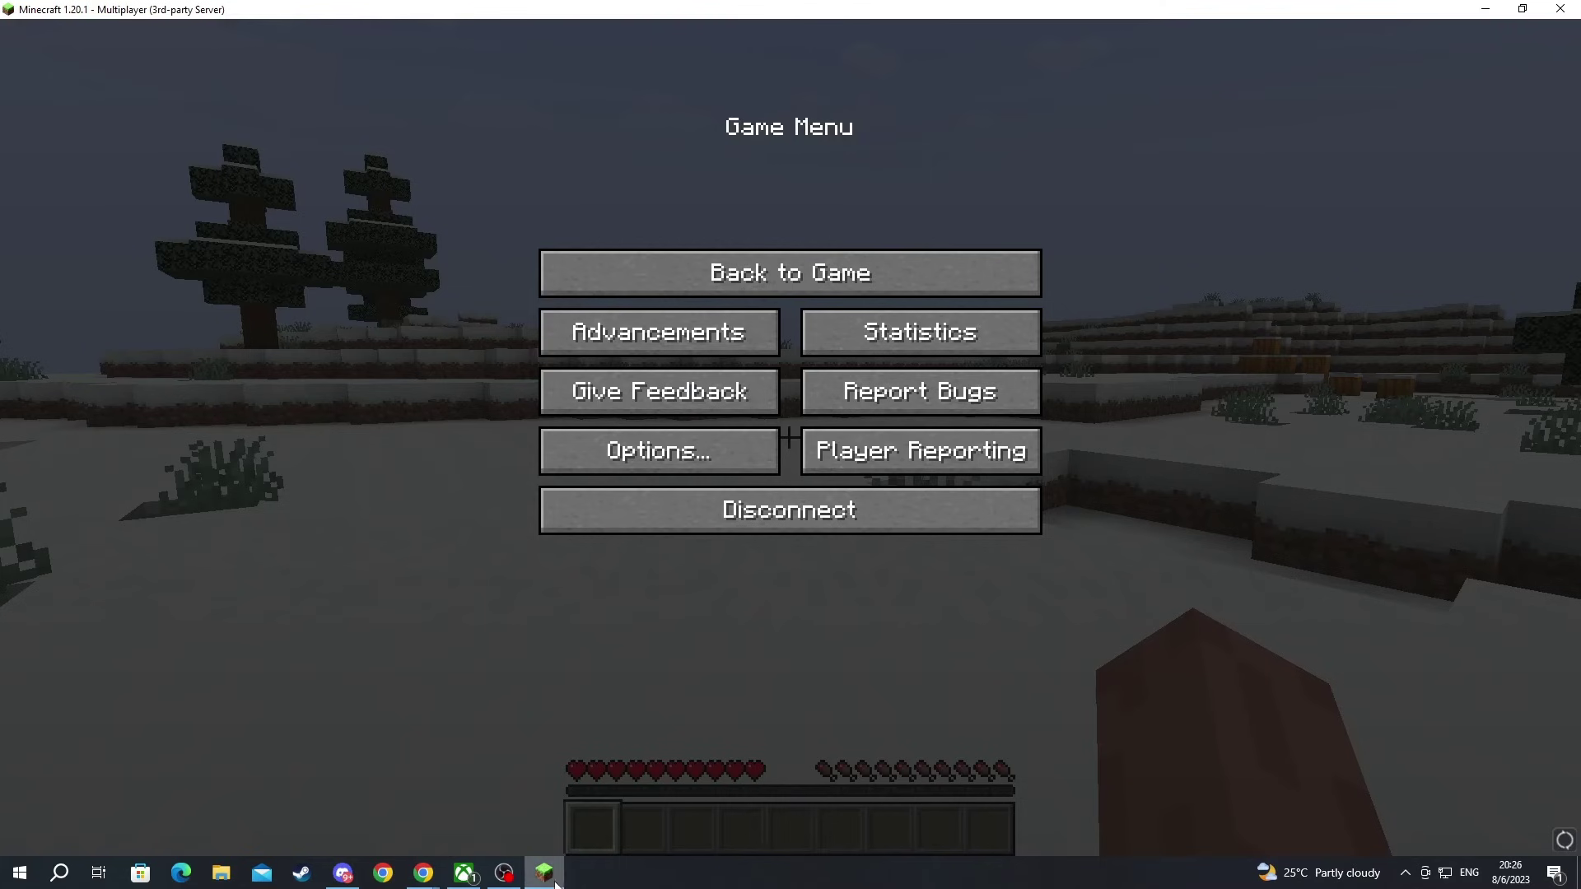
- Resume the game and accept the OpenAudioMc terms with /oa accept
{"action": "left_click", "coordinate": [766, 276]}
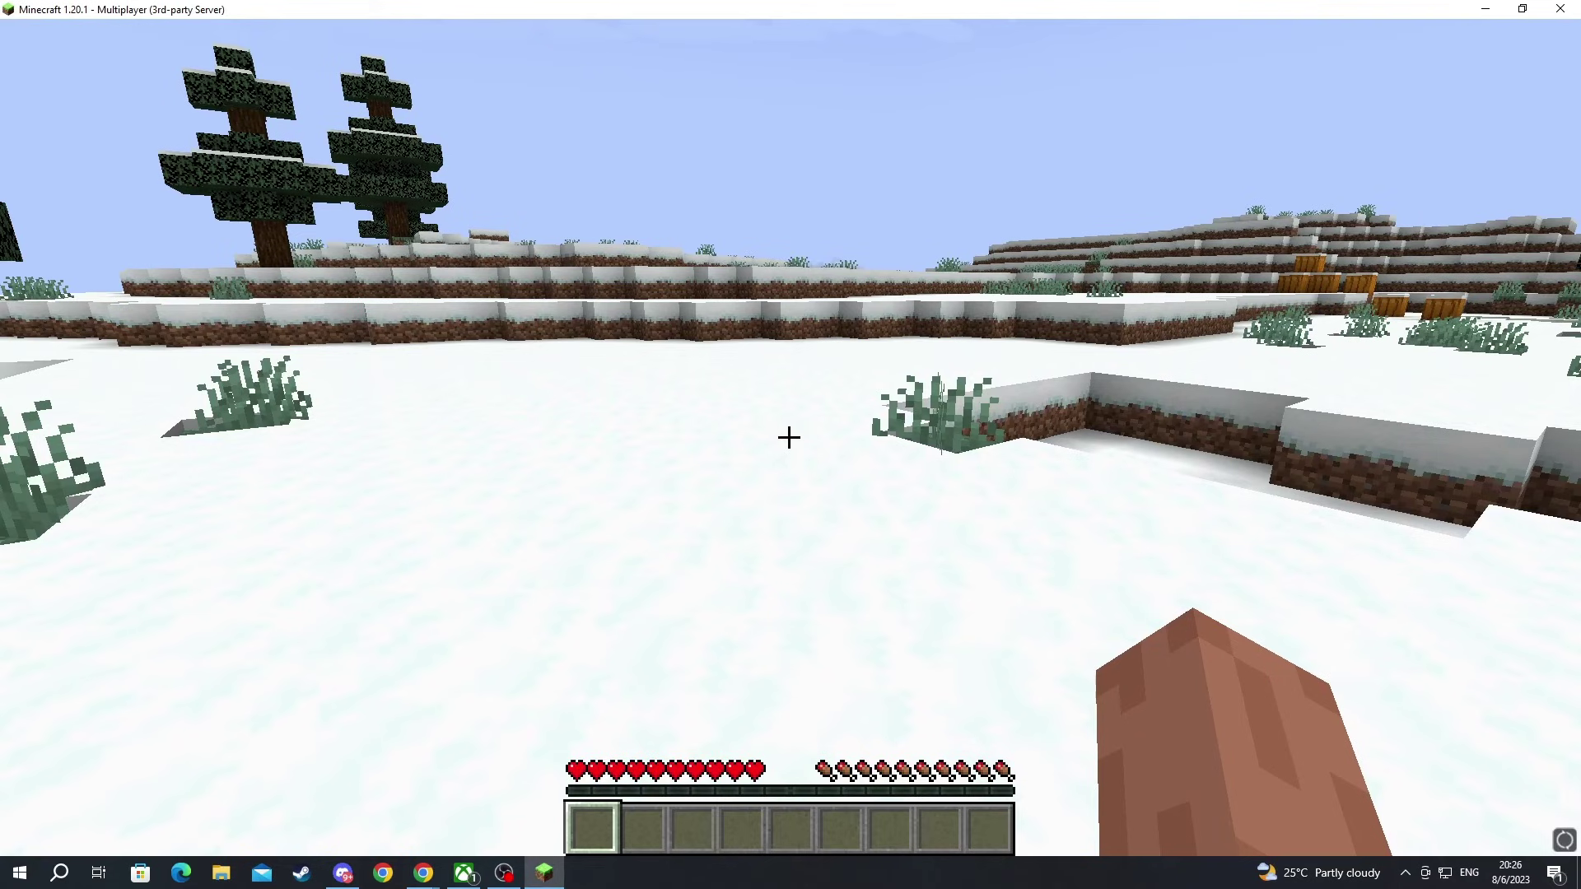
{"action": "key", "text": "t"}
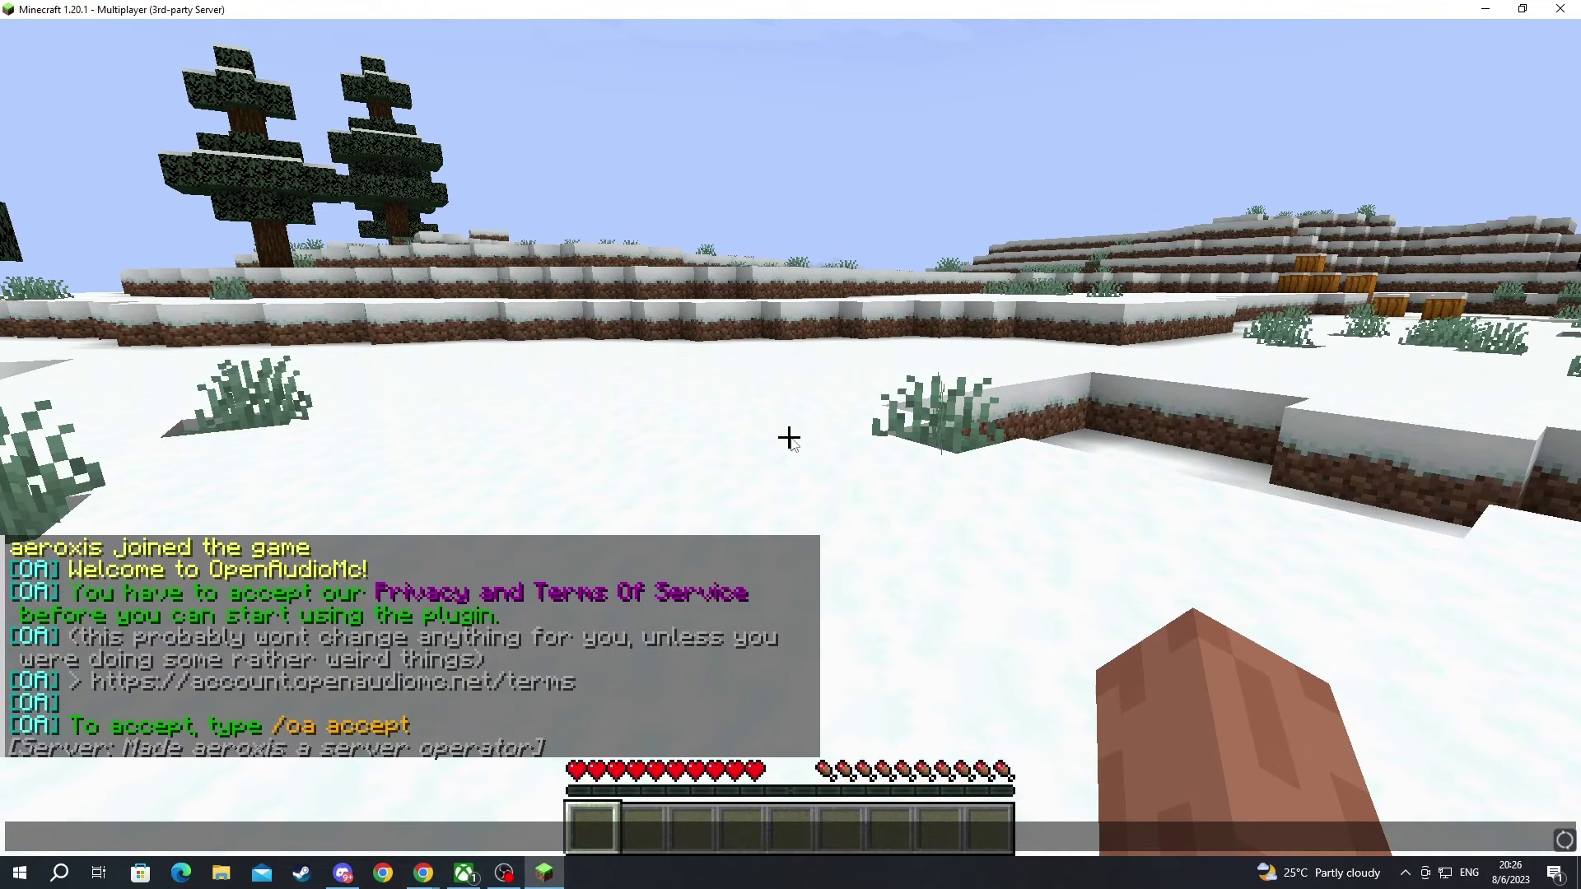
{"action": "type", "text": "/oa"}
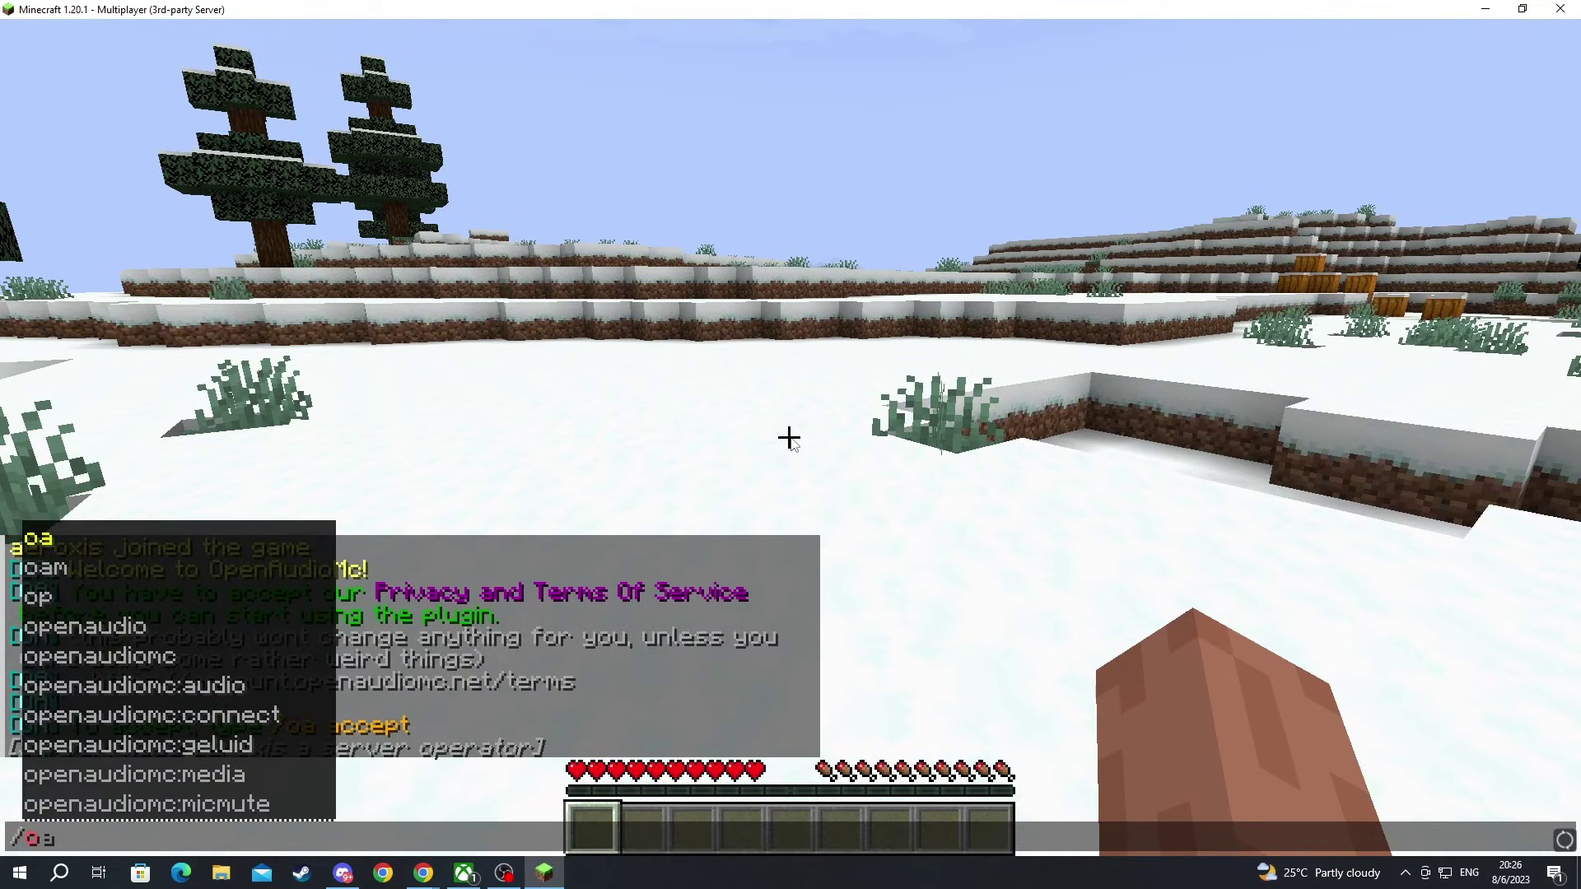
{"action": "type", "text": " accept"}
{"action": "key", "text": "Return"}
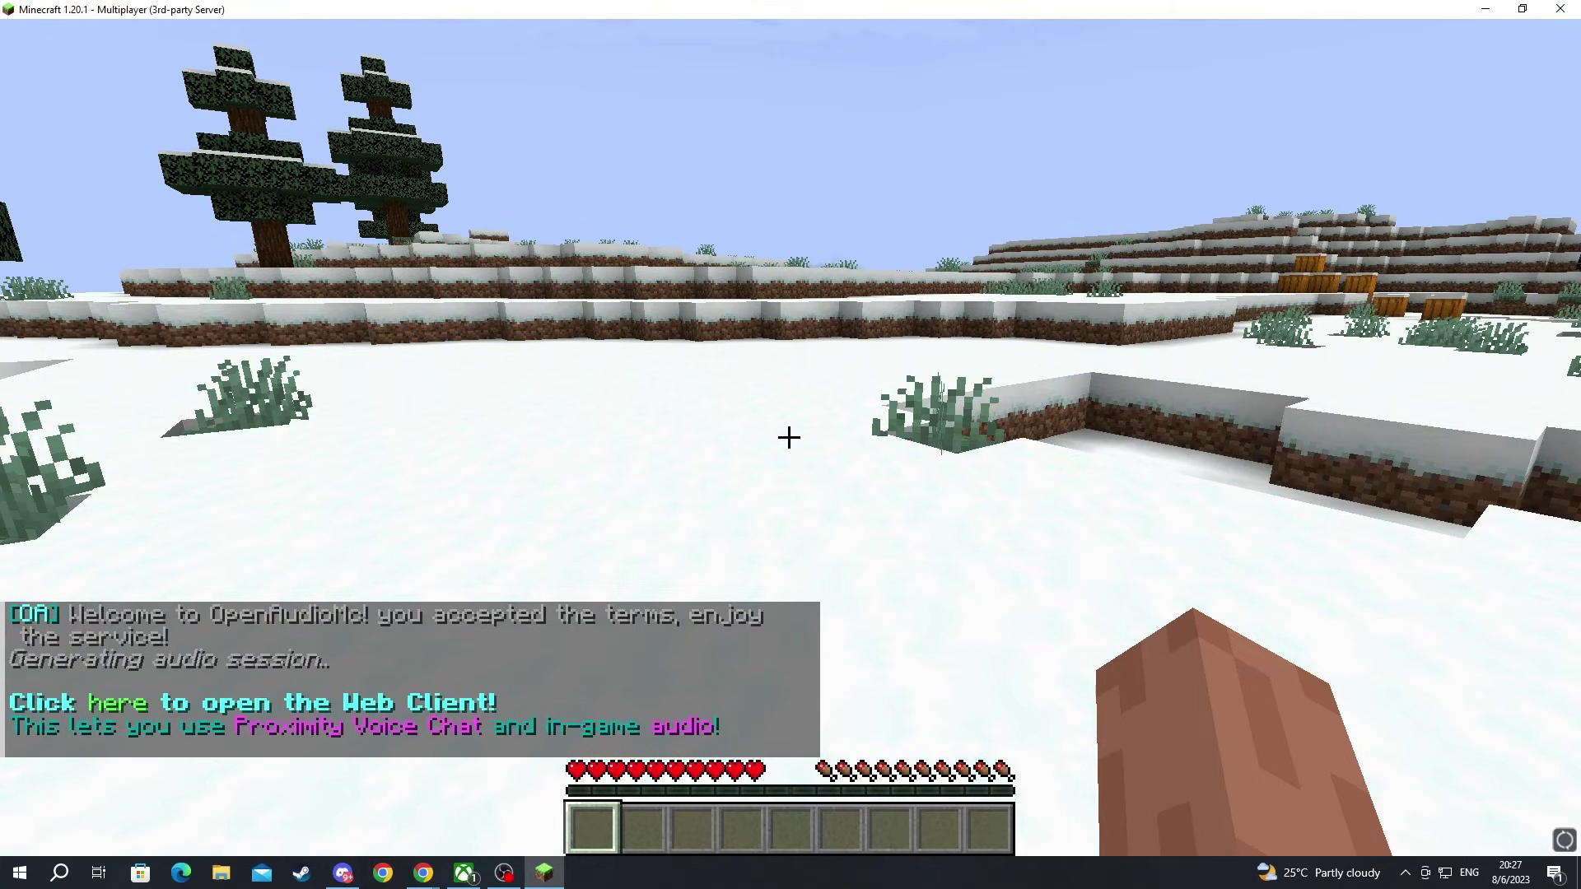
- Follow the chat's 'here' link and confirm opening the OpenAudioMc web client
{"action": "key", "text": "t"}
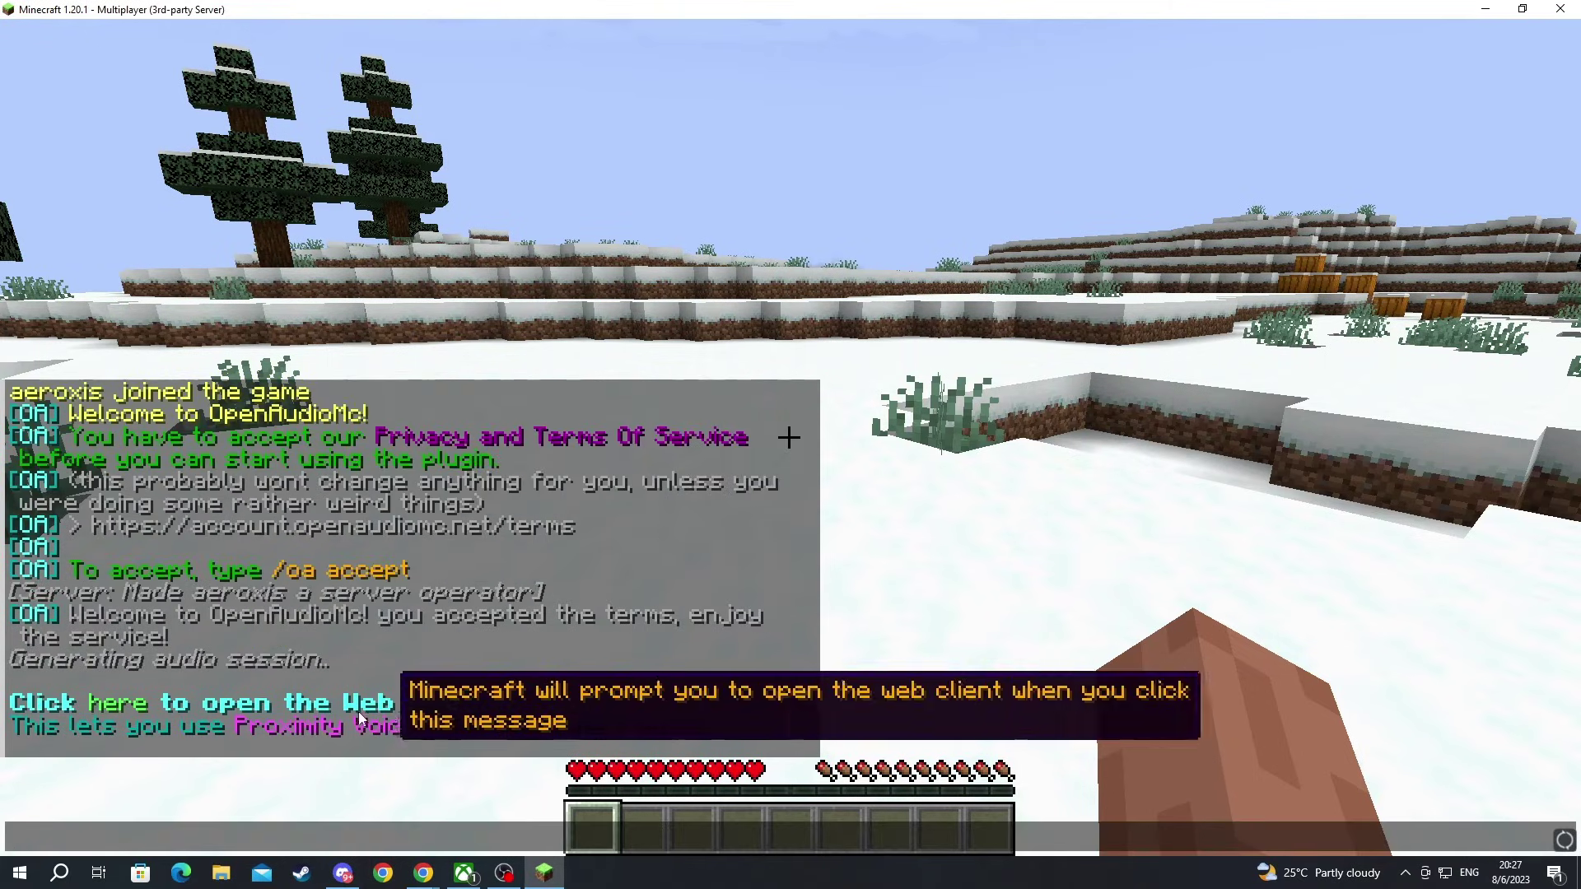
{"action": "left_click", "coordinate": [122, 702]}
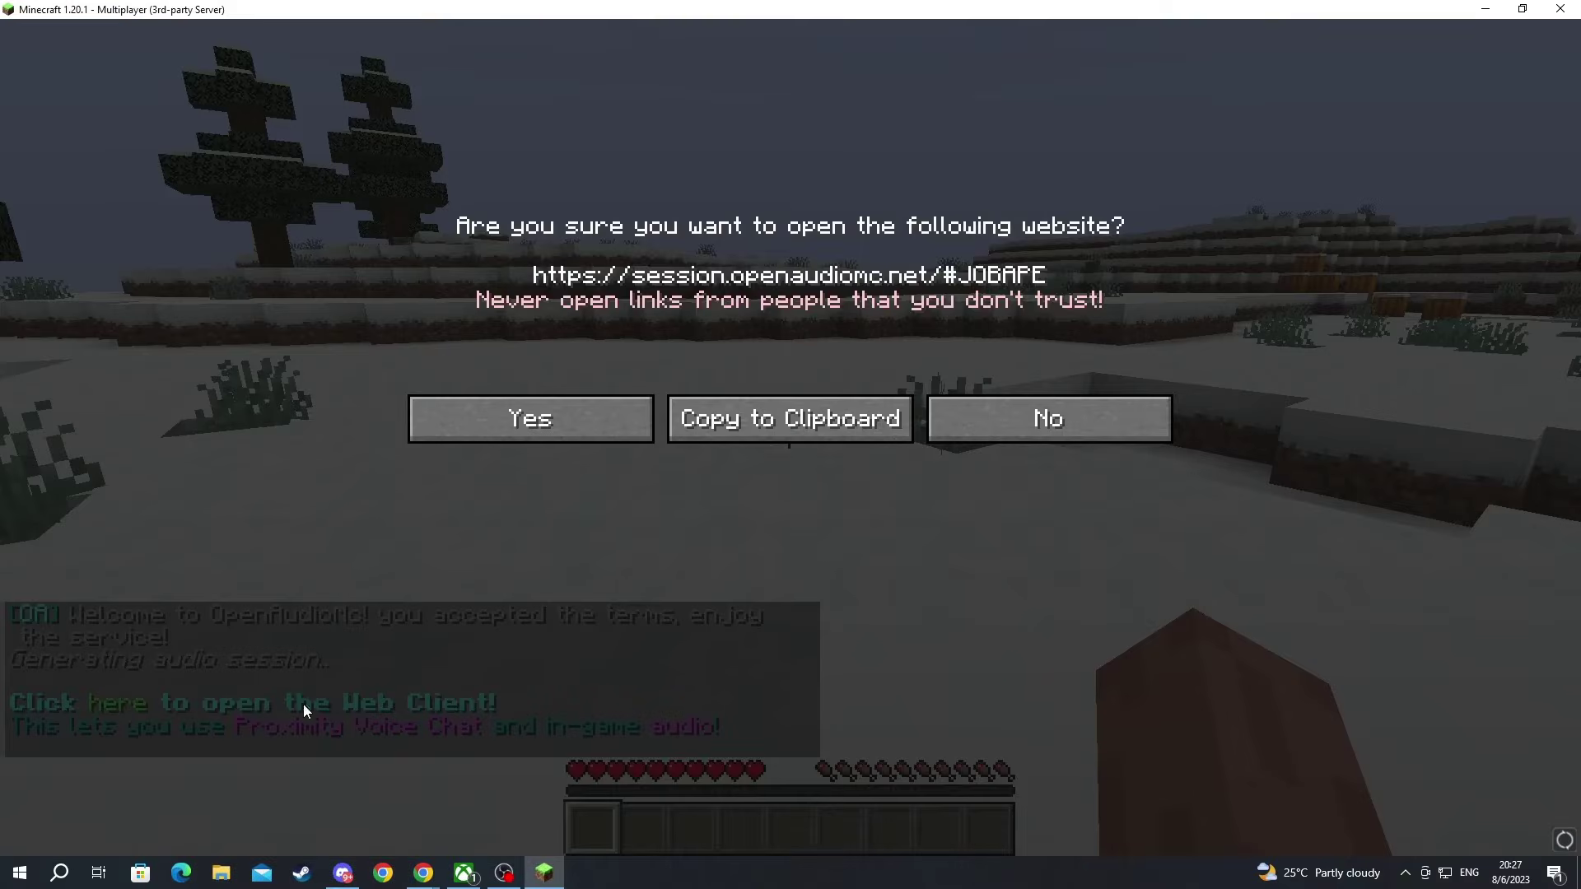
{"action": "left_click", "coordinate": [451, 421]}
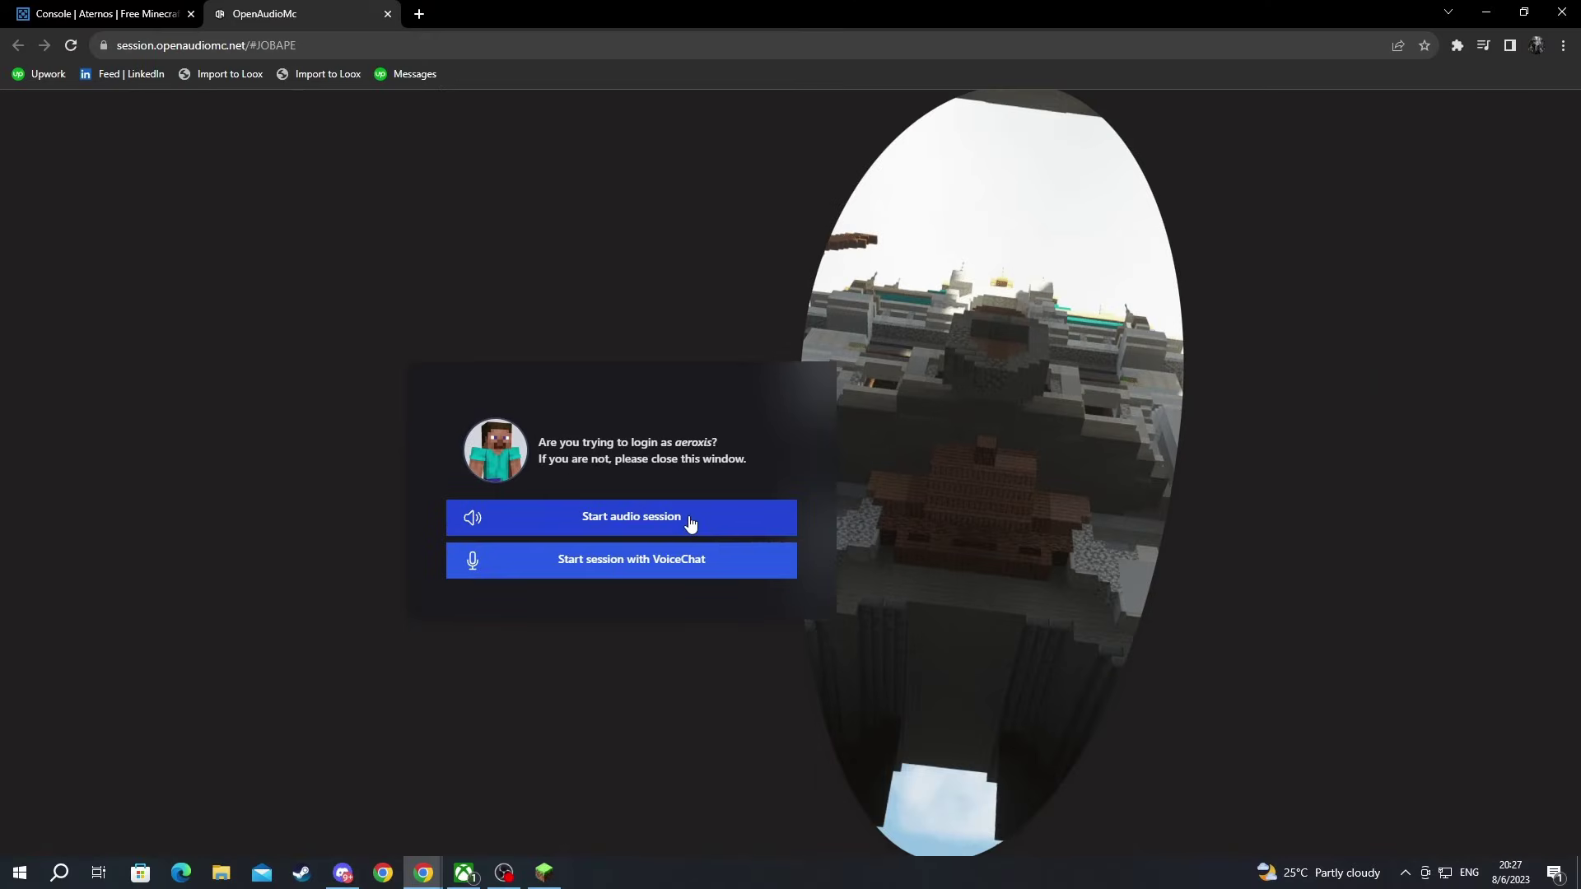
- Start the OpenAudioMc audio session, join voice chat, and allow microphone access
{"action": "left_click", "coordinate": [690, 523]}
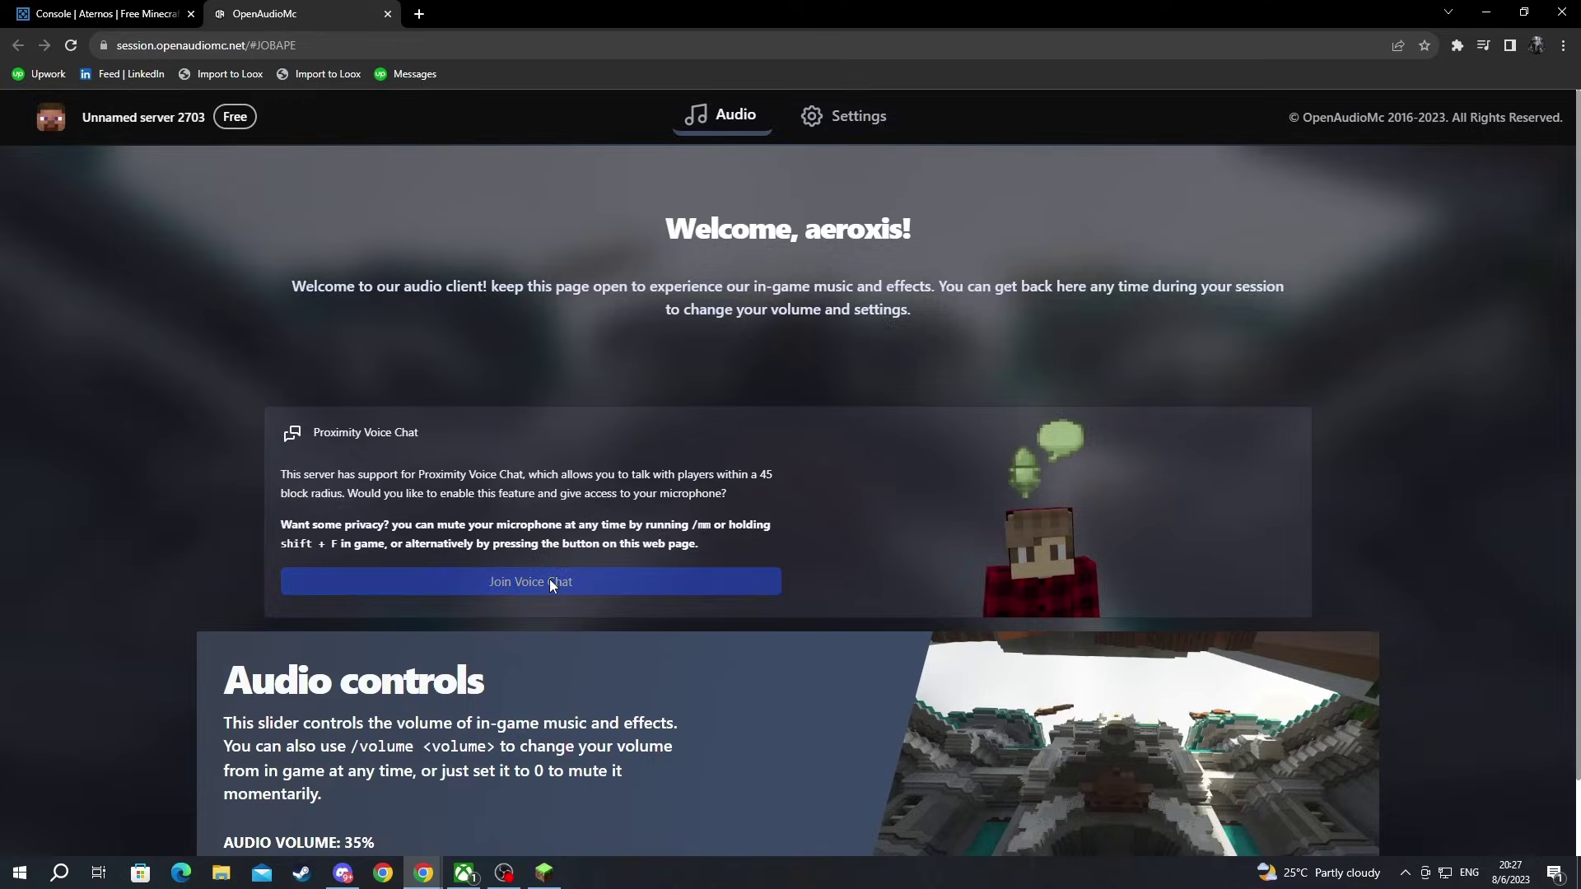
{"action": "left_click", "coordinate": [550, 580]}
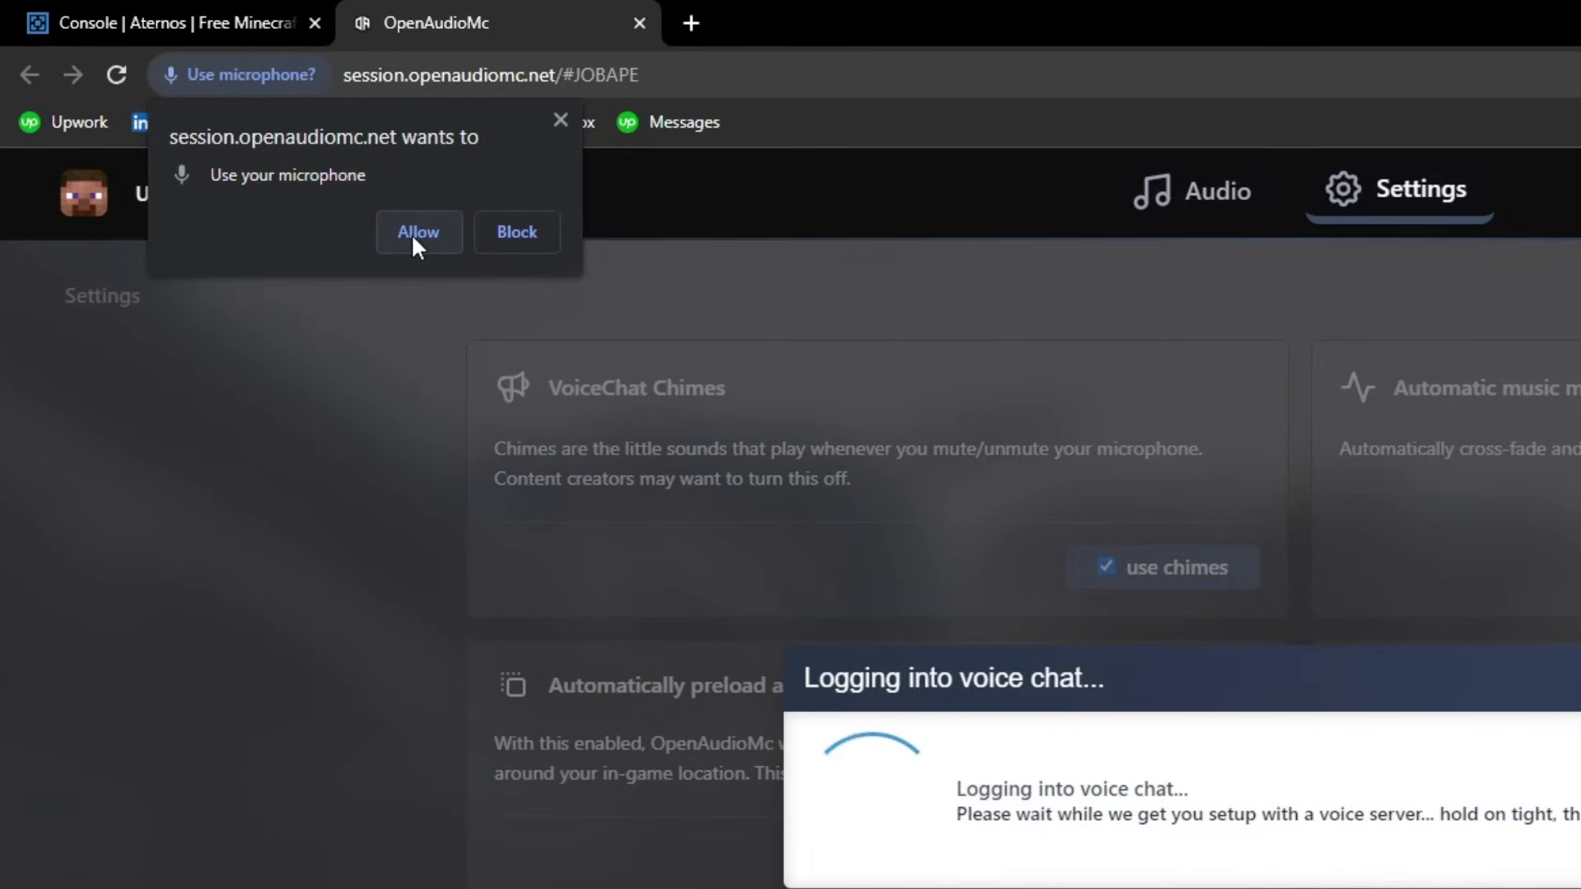
{"action": "left_click", "coordinate": [251, 141]}
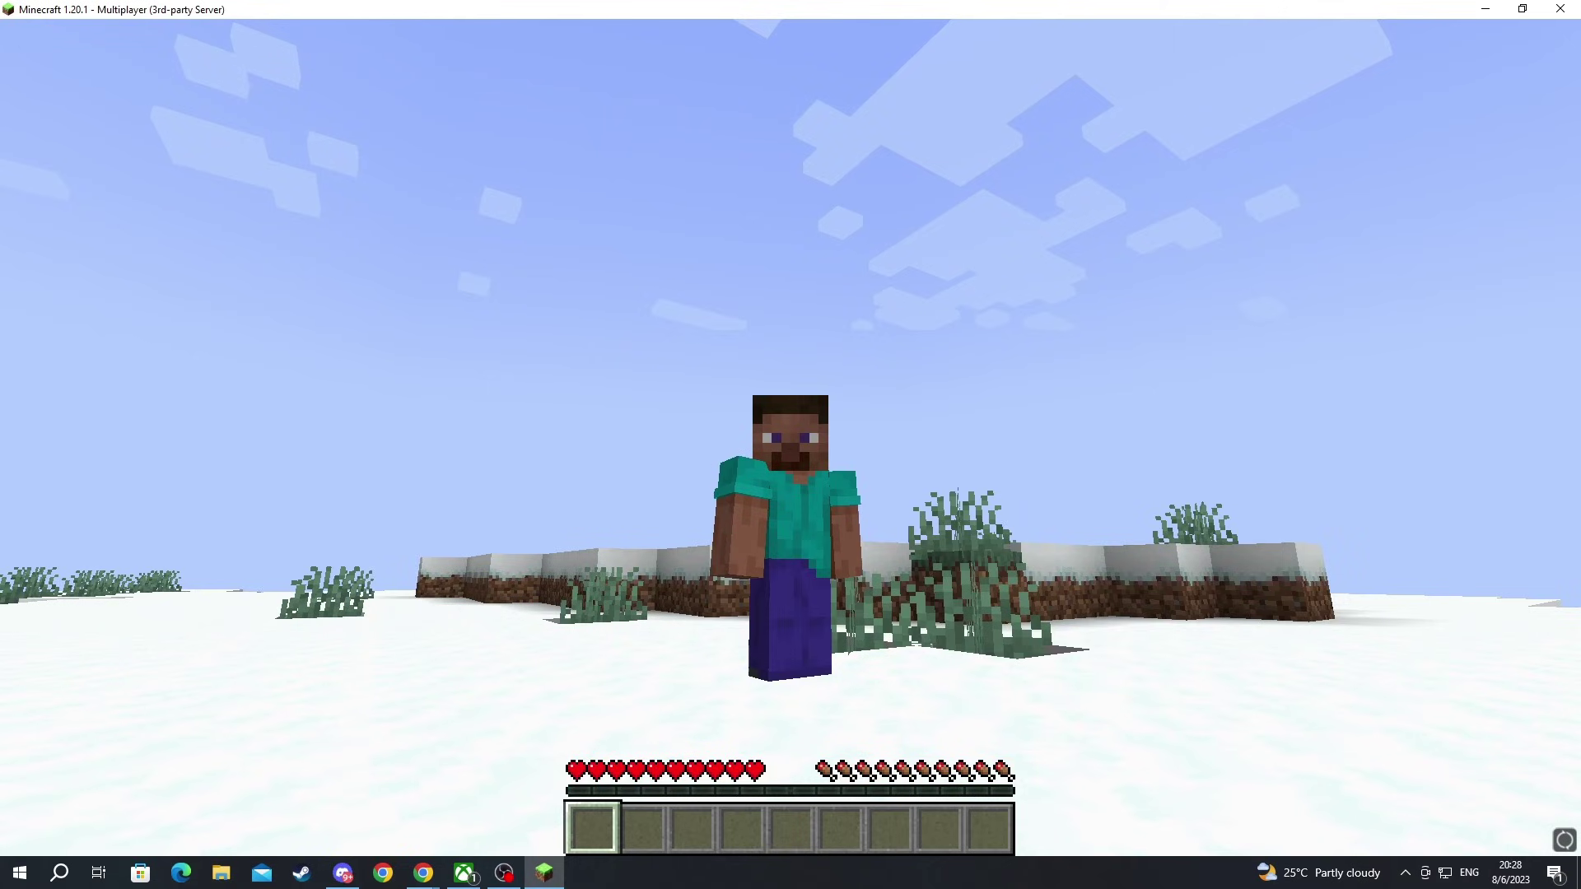
- Return to the Minecraft window and switch the player to third-person view
{"action": "mouse_move", "coordinate": [791, 445]}
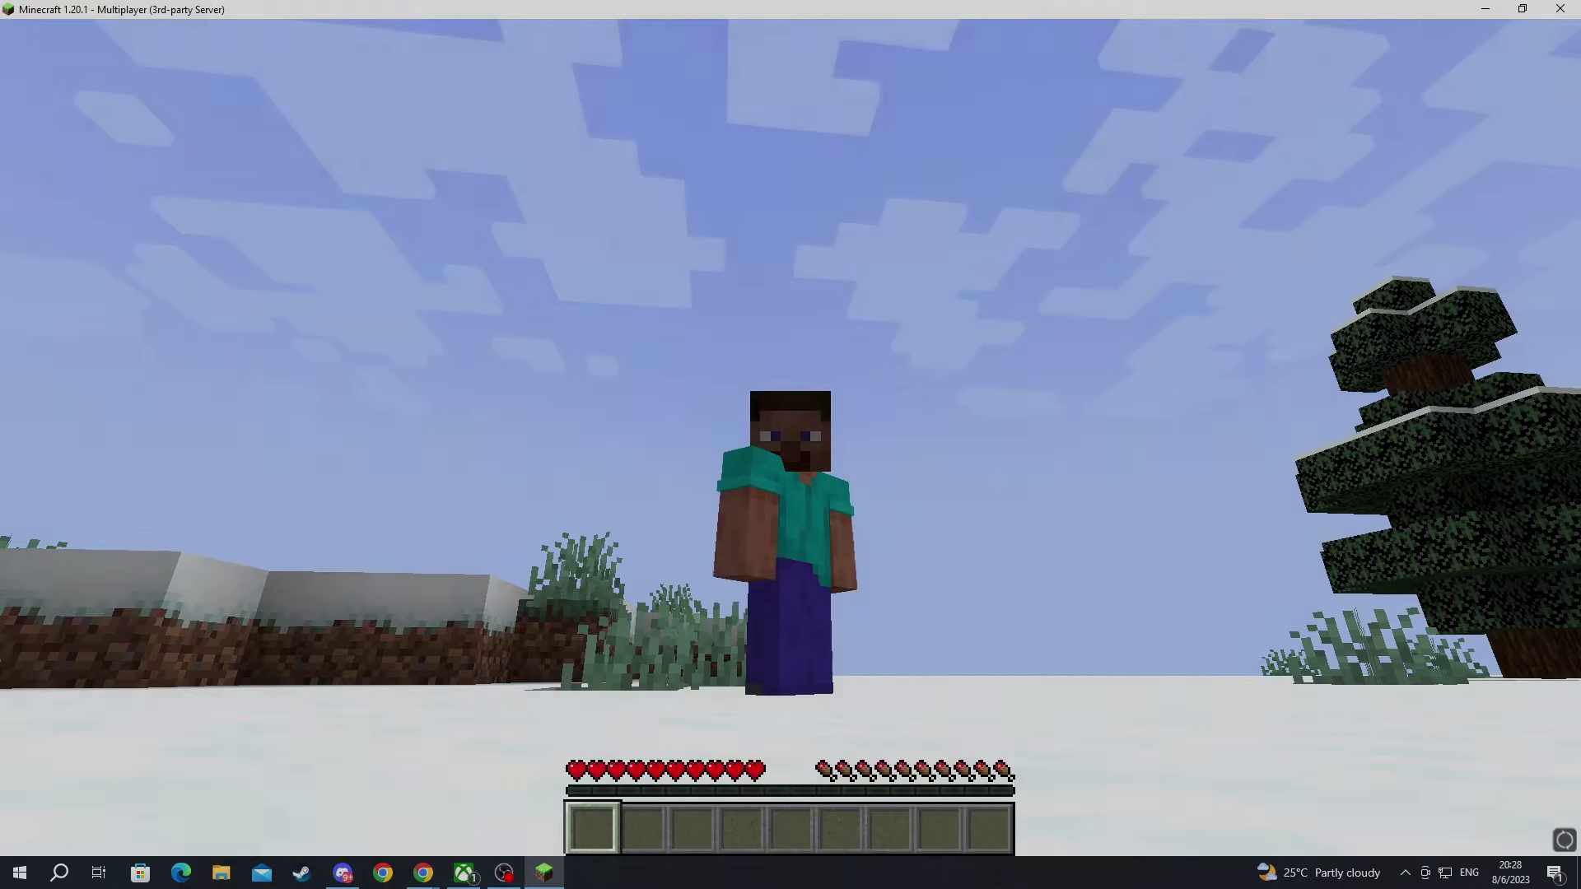